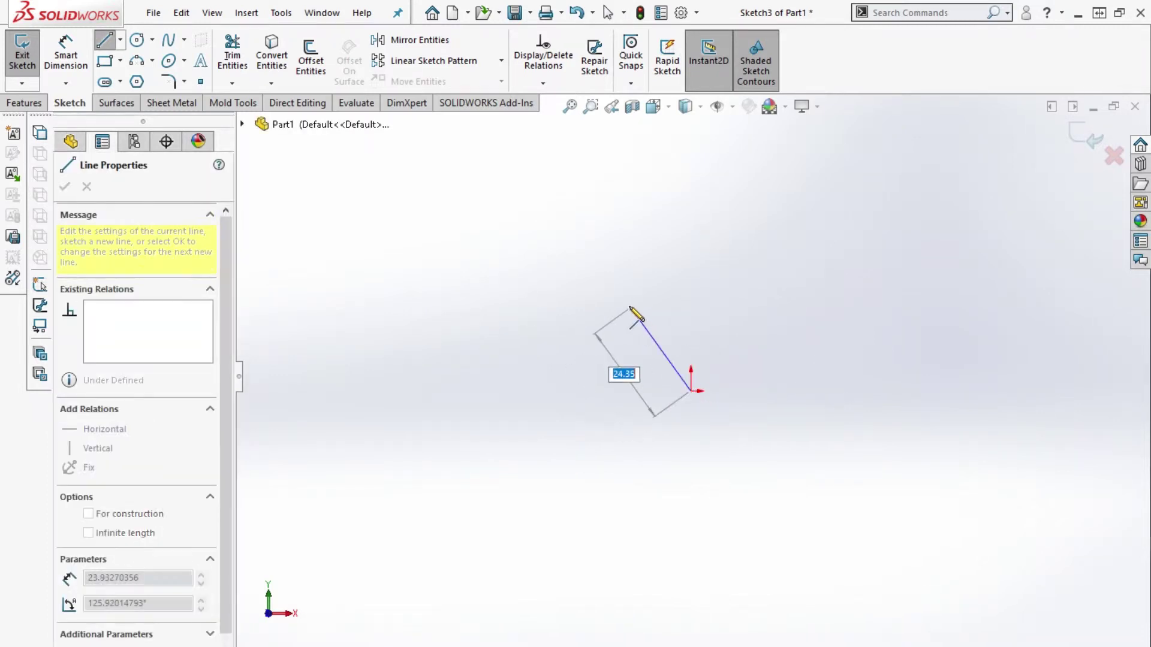
Close the inverted triangle by drawing its remaining line segments.
{"action": "left_click", "coordinate": [627, 302]}
{"action": "left_click", "coordinate": [759, 302]}
{"action": "left_click", "coordinate": [691, 391]}
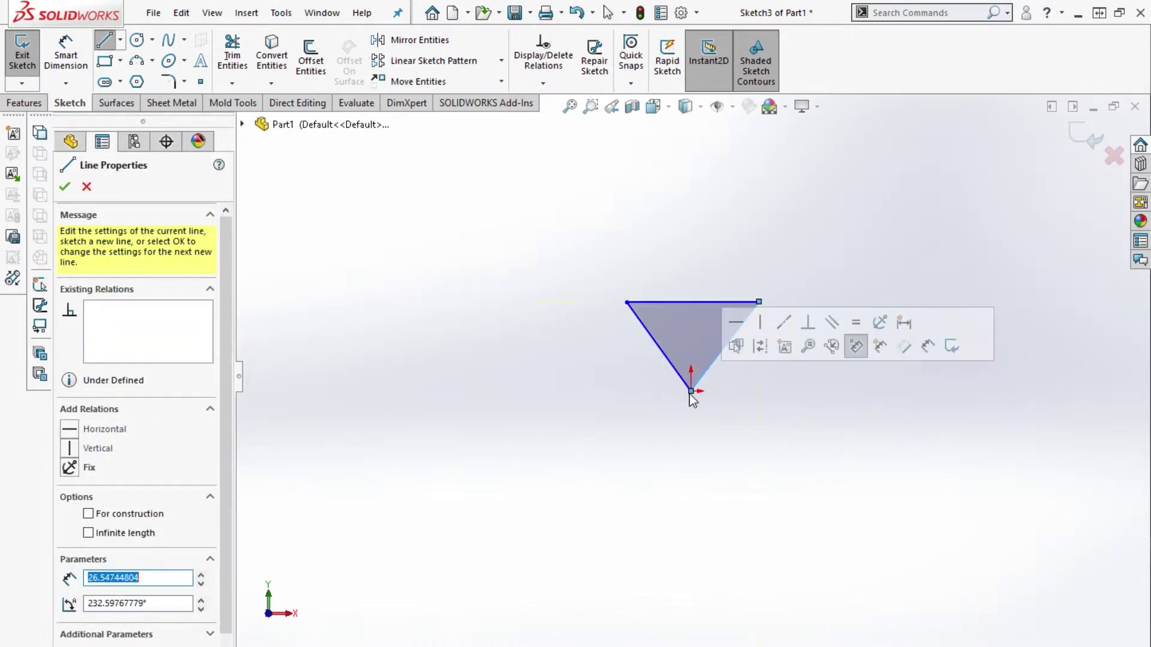
{"action": "key", "text": "Escape"}
Add an Equal relation to the triangle's three sides.
{"action": "left_click", "coordinate": [673, 367]}
{"action": "left_click", "coordinate": [711, 363], "text": "ctrl"}
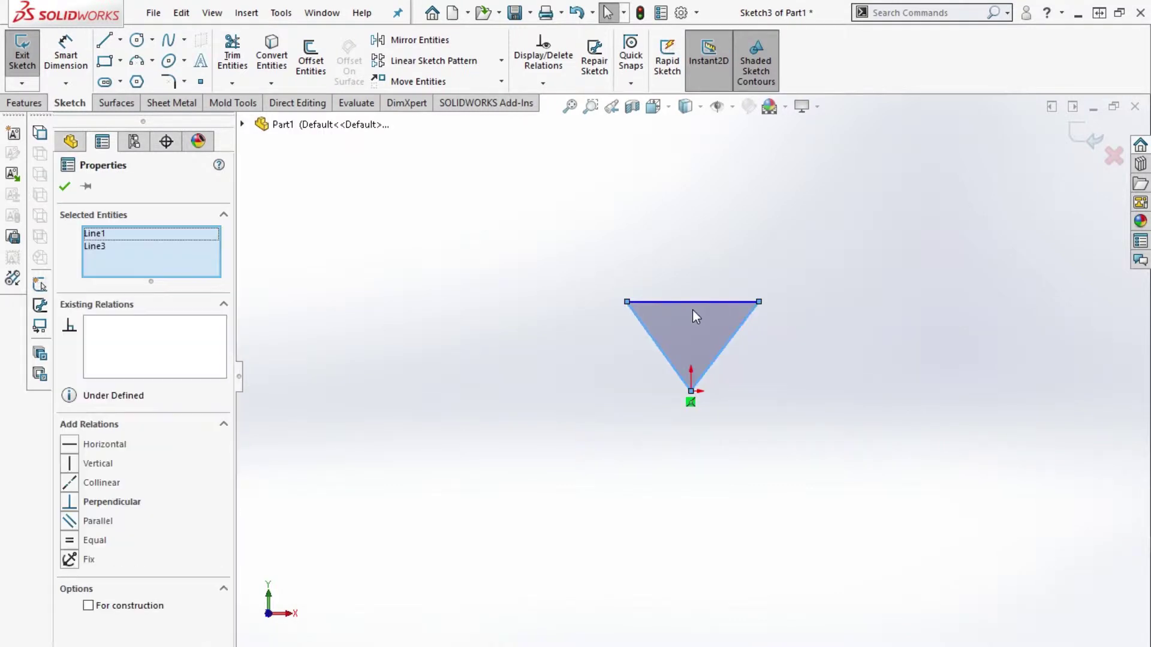
{"action": "left_click", "coordinate": [693, 302], "text": "ctrl"}
{"action": "left_click", "coordinate": [834, 232]}
Dimension the top edge to 50 mm and exit the sketch.
{"action": "left_click", "coordinate": [817, 395]}
{"action": "right_click_drag", "start_coordinate": [817, 395], "coordinate": [748, 284]}
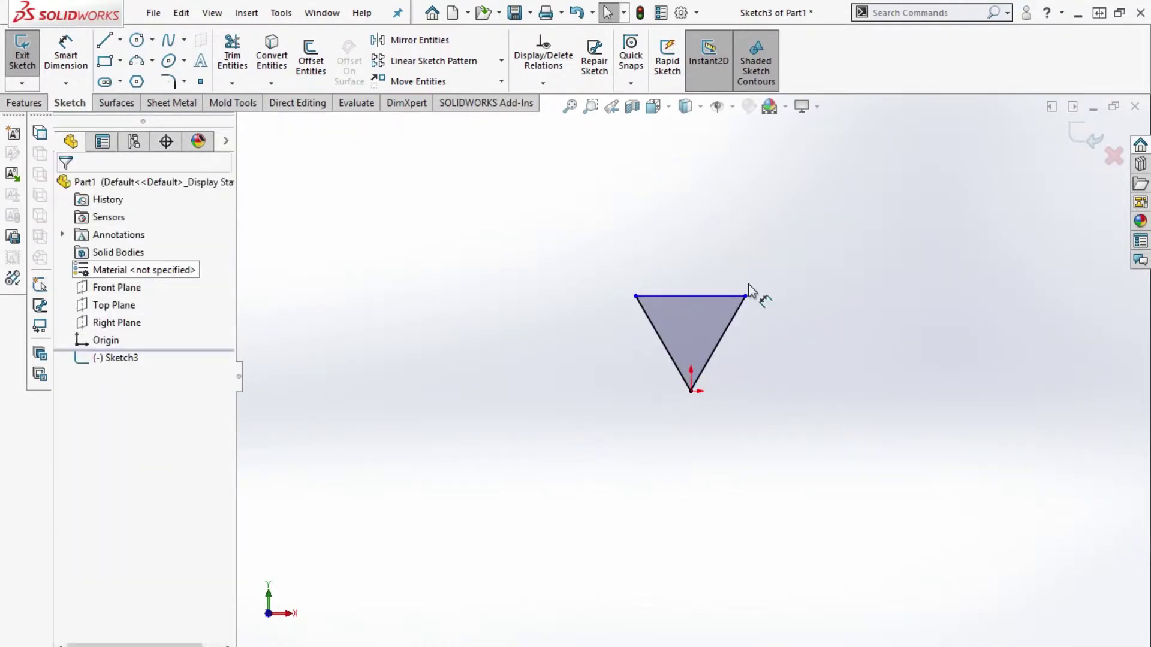
{"action": "left_click", "coordinate": [683, 296]}
{"action": "left_click", "coordinate": [683, 262]}
{"action": "type", "text": "50"}
{"action": "key", "text": "Return"}
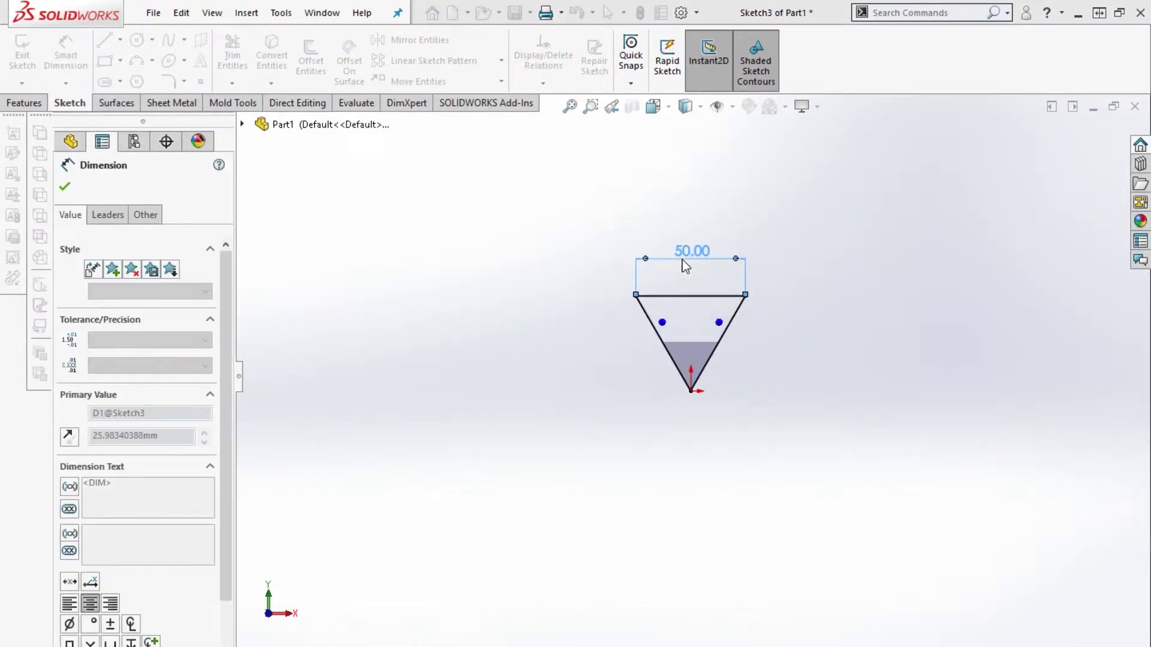
{"action": "key", "text": "Escape"}
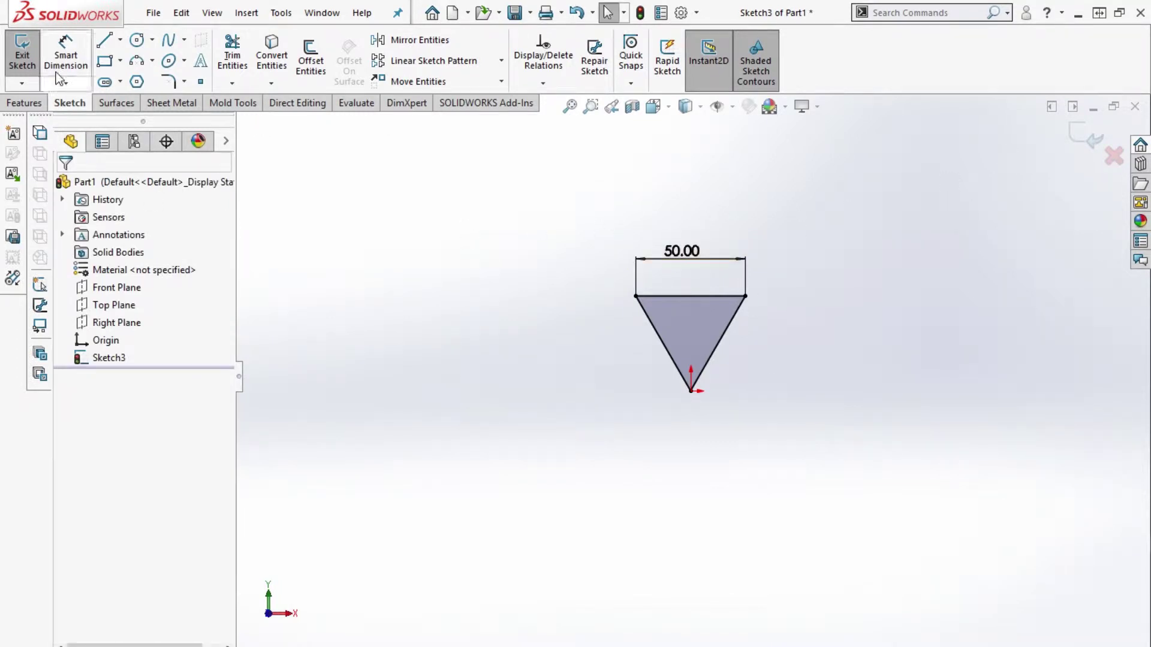
{"action": "left_click", "coordinate": [24, 55]}
{"action": "scroll", "coordinate": [818, 376], "scroll_direction": "down", "scroll_amount": 4}
{"action": "left_click", "coordinate": [346, 293]}
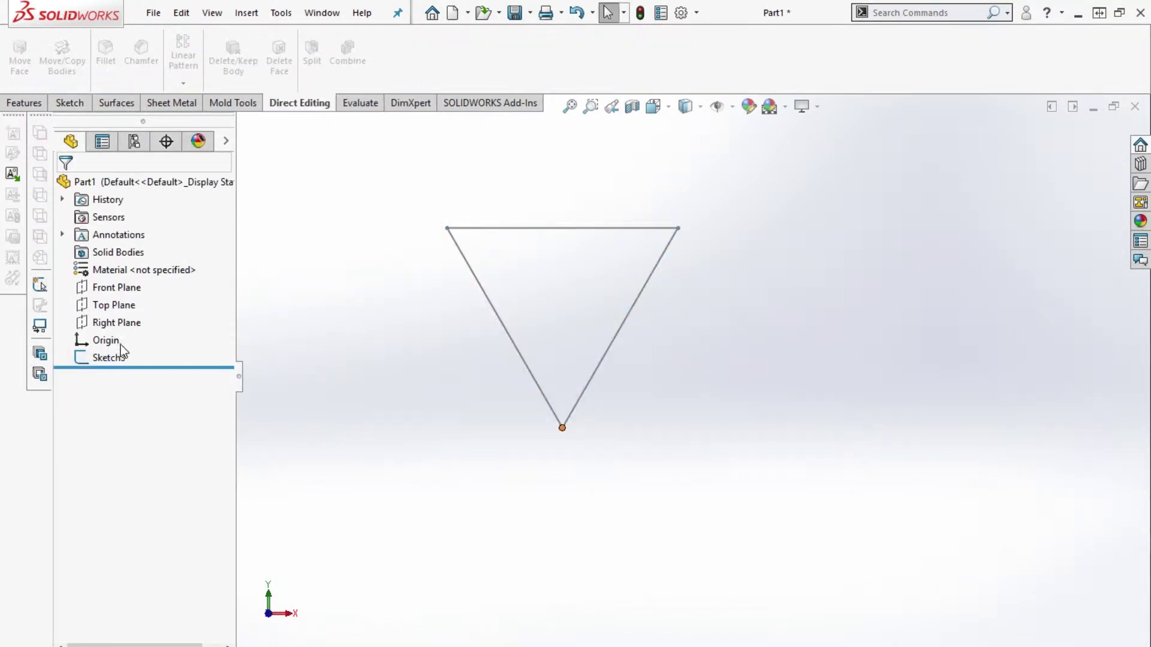
Start a Front Plane sketch with a horizontal line and an angled line from the bottom vertex.
{"action": "right_click", "coordinate": [114, 287]}
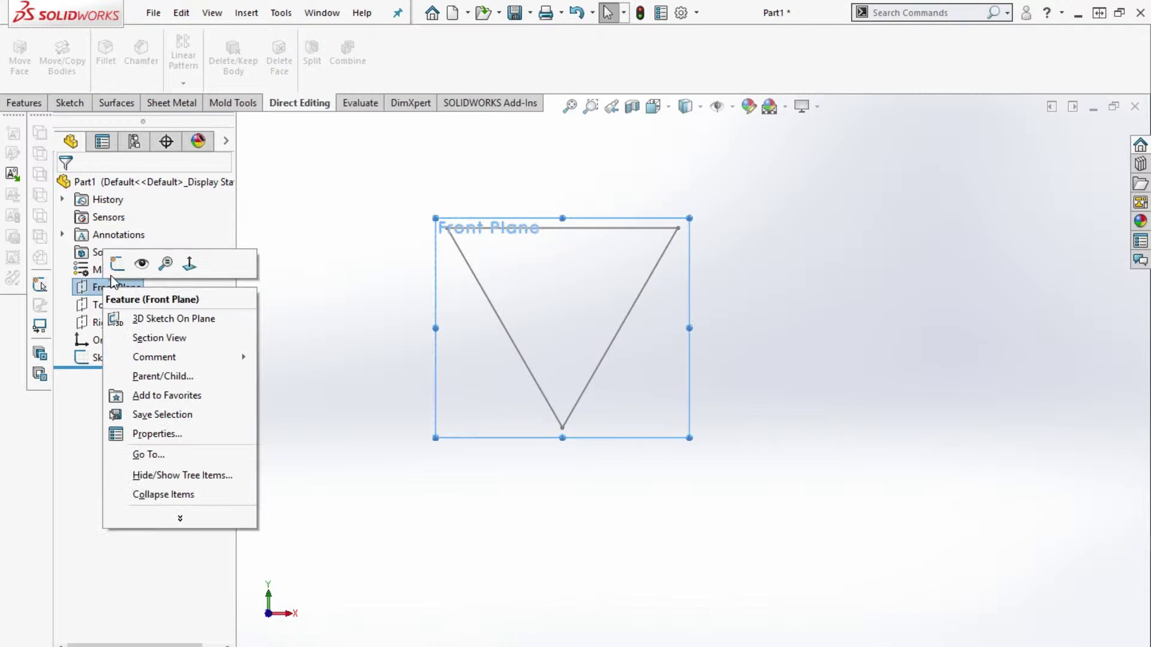
{"action": "left_click", "coordinate": [115, 265]}
{"action": "key", "text": "l"}
{"action": "mouse_move", "coordinate": [562, 427]}
{"action": "left_mouse_down"}
{"action": "mouse_move", "coordinate": [722, 428]}
{"action": "mouse_move", "coordinate": [686, 391]}
{"action": "mouse_move", "coordinate": [720, 394]}
{"action": "left_mouse_up"}
{"action": "key", "text": "Escape"}
{"action": "key", "text": "l"}
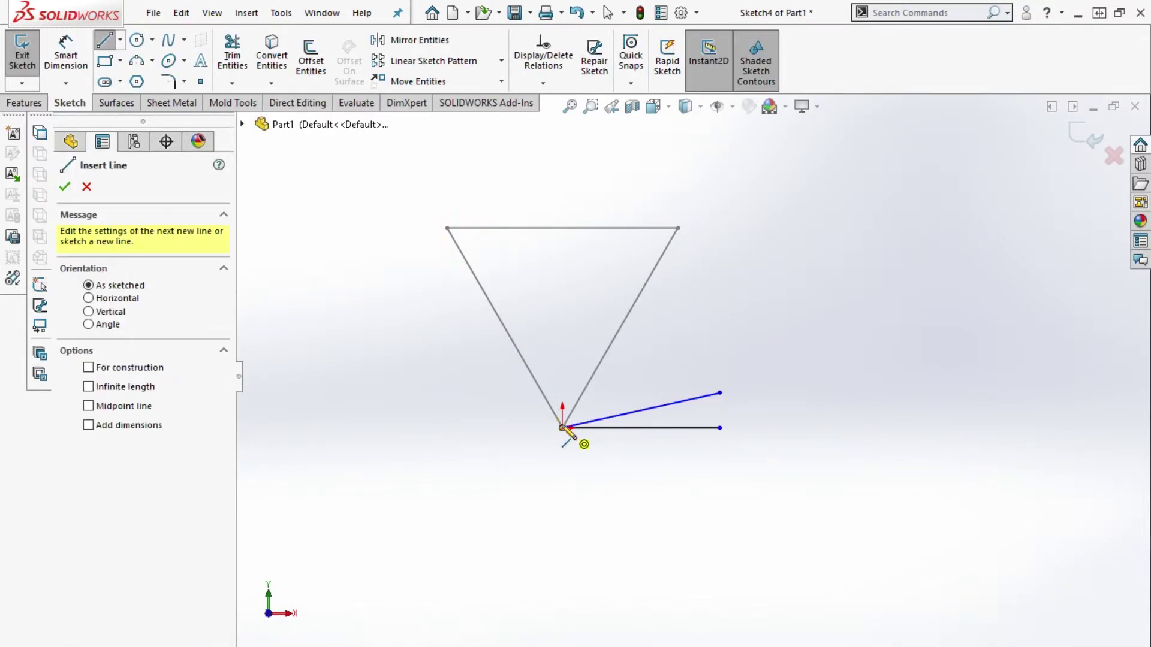
{"action": "left_click_drag", "start_coordinate": [563, 427], "coordinate": [654, 377]}
{"action": "key", "text": "Escape"}
Dimension the first angled line at 30° from the horizontal line.
{"action": "key", "text": "d"}
{"action": "left_click", "coordinate": [707, 385]}
{"action": "left_click", "coordinate": [678, 426]}
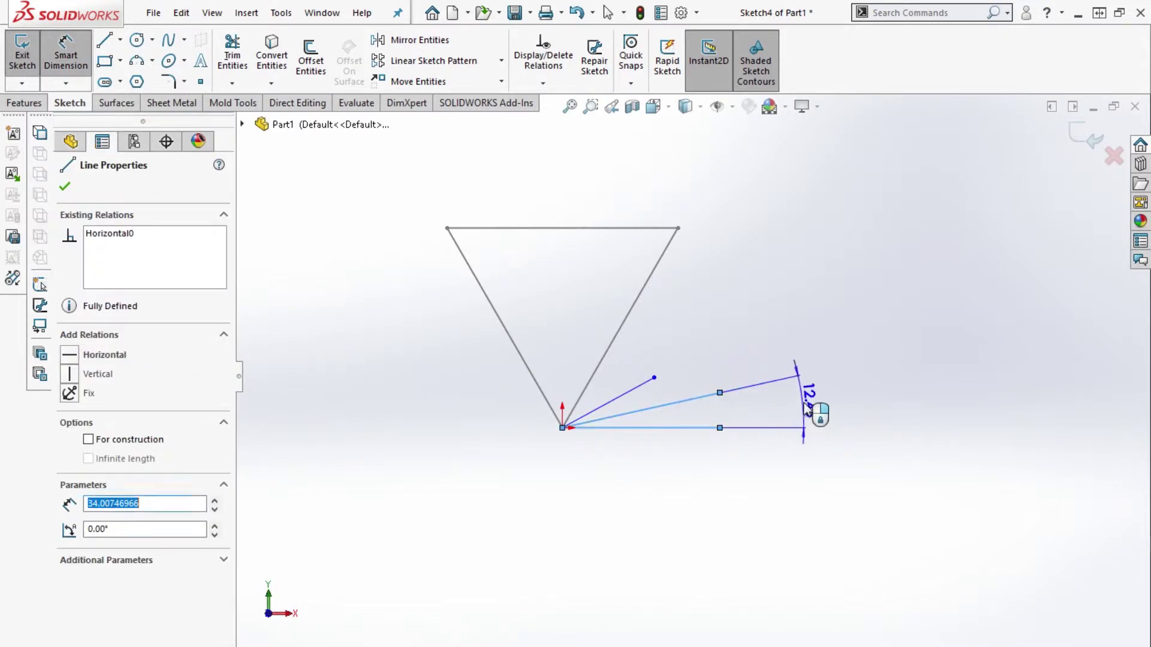
{"action": "left_click", "coordinate": [806, 399]}
{"action": "type", "text": "30"}
{"action": "key", "text": "Return"}
{"action": "key", "text": "Escape"}
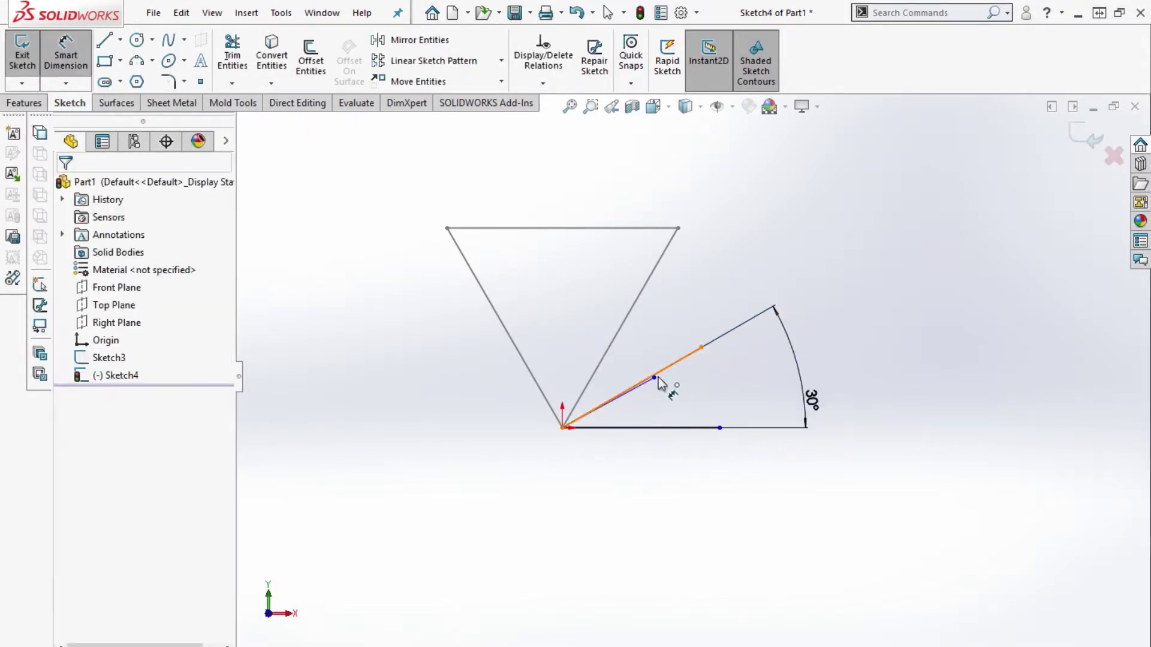
Dimension the shorter angled line at 45° from the horizontal line.
{"action": "scroll", "coordinate": [650, 397], "scroll_direction": "down", "scroll_amount": 3}
{"action": "left_click", "coordinate": [645, 365]}
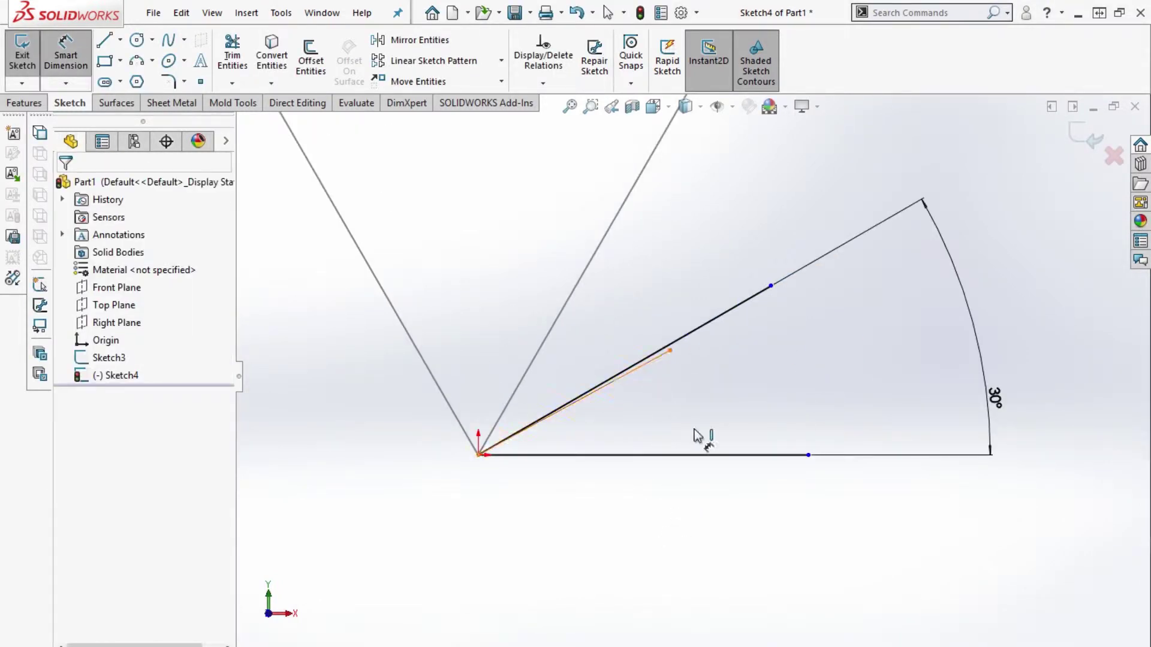
{"action": "left_click", "coordinate": [701, 455]}
{"action": "left_click", "coordinate": [846, 376]}
{"action": "type", "text": "45"}
{"action": "key", "text": "Return"}
{"action": "key", "text": "Escape"}
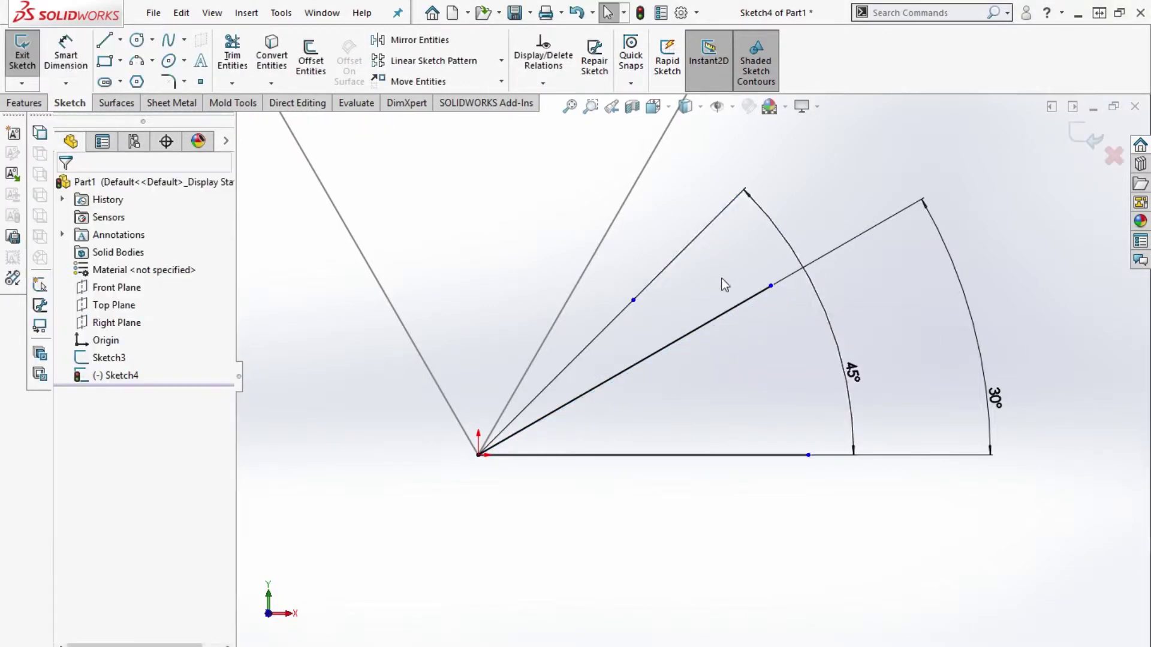
Make the horizontal line construction geometry, exit Sketch4, and move it above Sketch3.
{"action": "left_click", "coordinate": [707, 456]}
{"action": "left_click", "coordinate": [778, 409]}
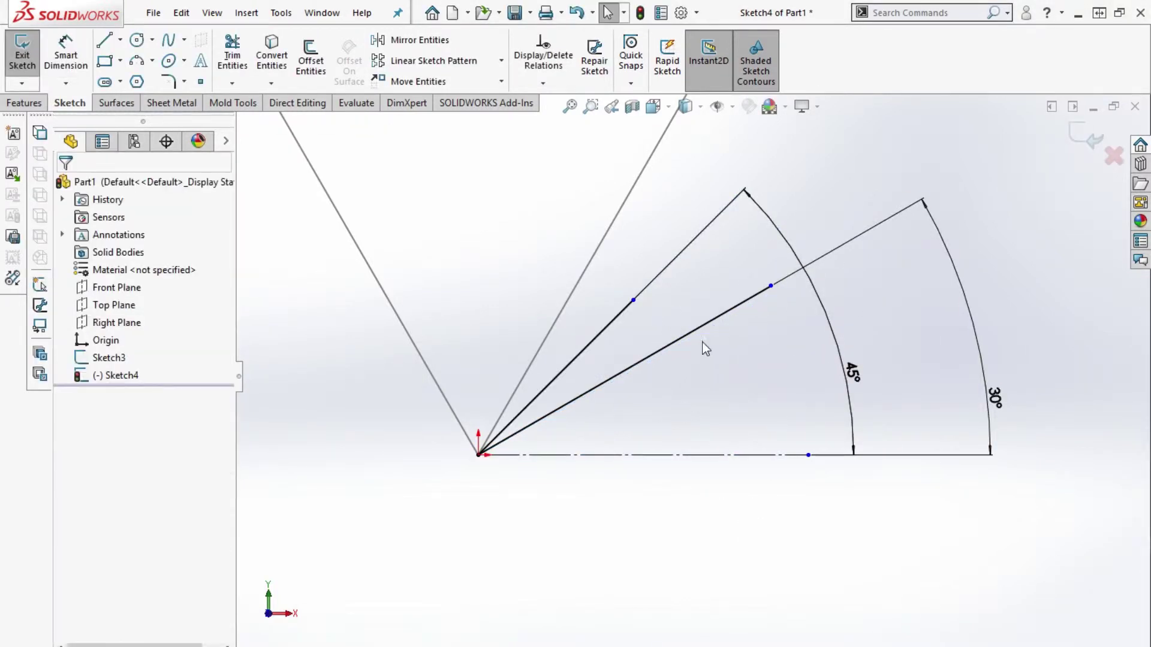
{"action": "scroll", "coordinate": [702, 342], "scroll_direction": "up", "scroll_amount": 2}
{"action": "left_click", "coordinate": [705, 271]}
{"action": "left_click", "coordinate": [1087, 130]}
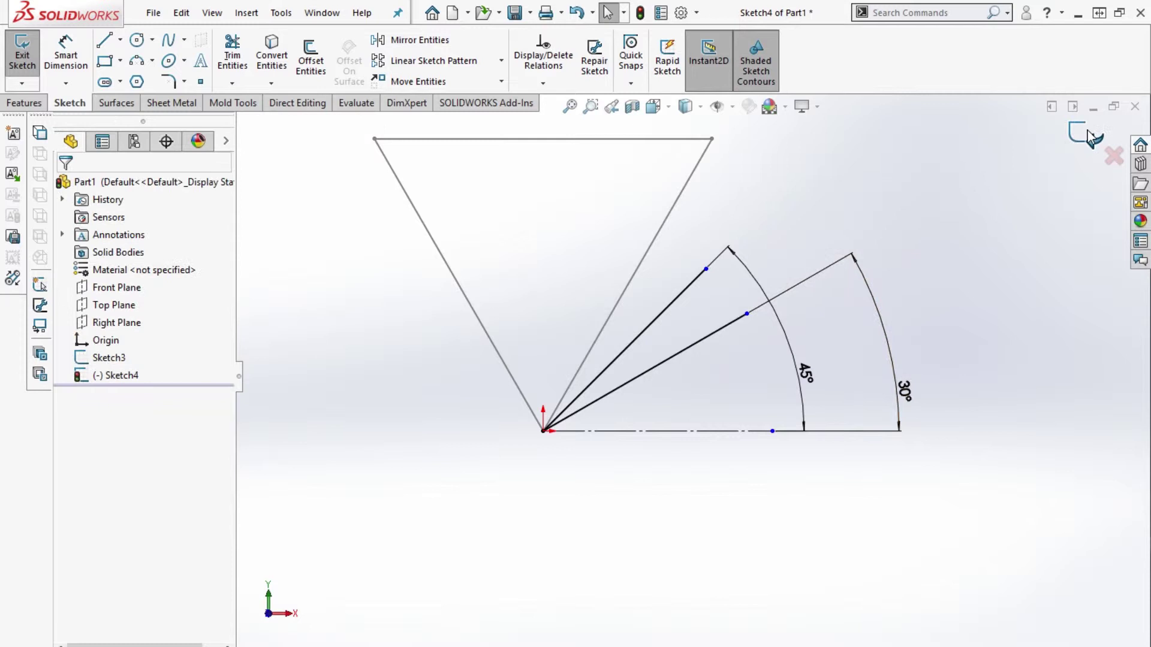
{"action": "left_click_drag", "start_coordinate": [111, 378], "coordinate": [112, 376]}
Fit both sketches in view and reopen Sketch3 for editing.
{"action": "left_click", "coordinate": [580, 314]}
{"action": "key", "text": "z"}
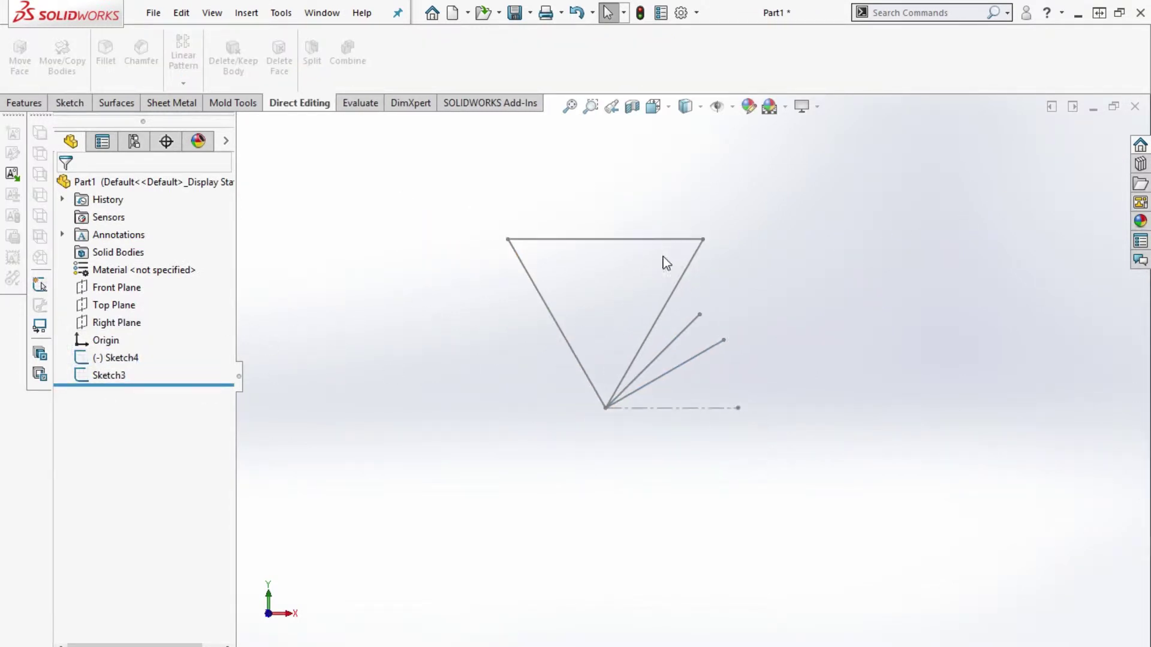
{"action": "left_click", "coordinate": [108, 374]}
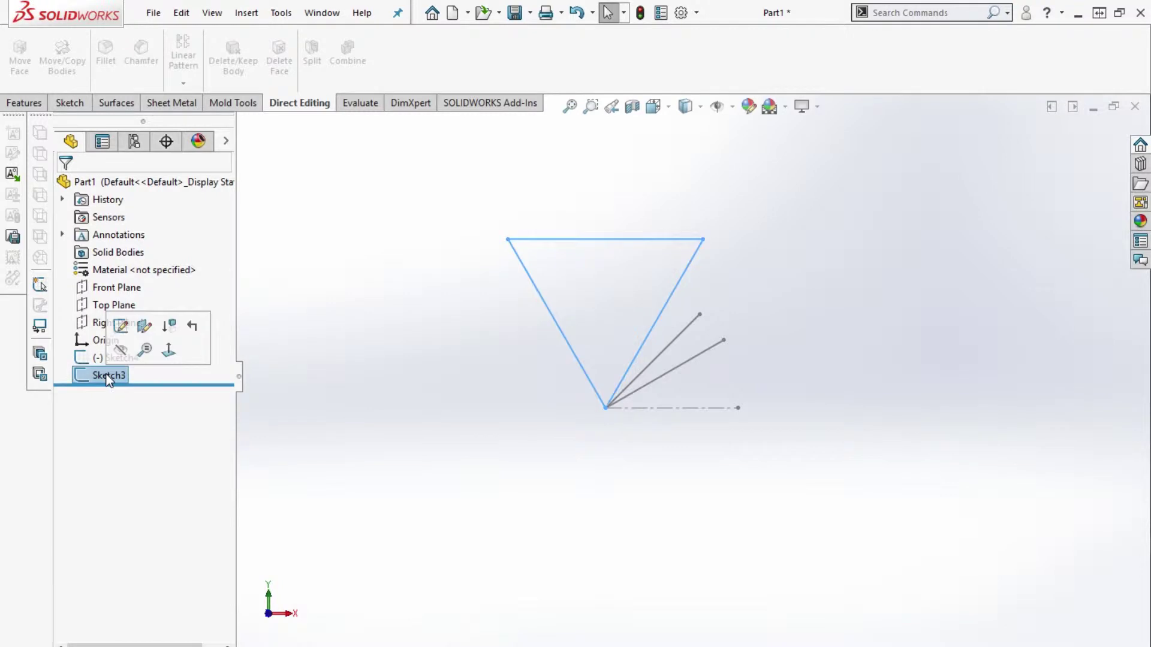
{"action": "left_click", "coordinate": [122, 325]}
Draw lines from the three corners to a common centre point.
{"action": "key", "text": "l"}
{"action": "left_click", "coordinate": [508, 239]}
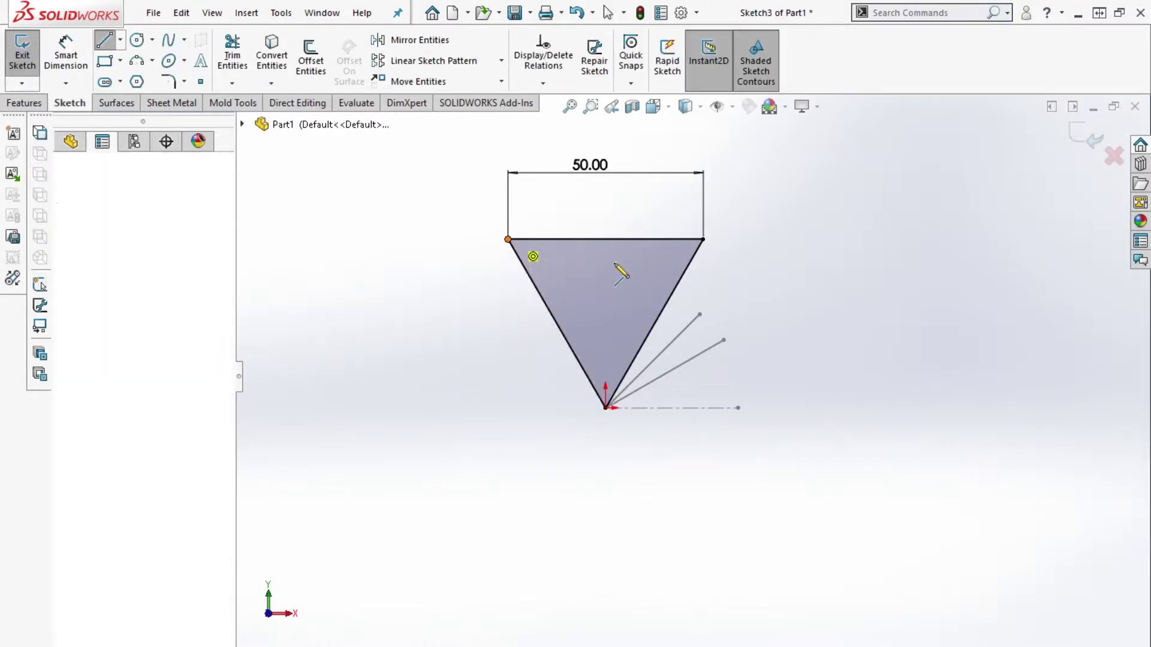
{"action": "left_click", "coordinate": [605, 291]}
{"action": "left_click", "coordinate": [703, 239]}
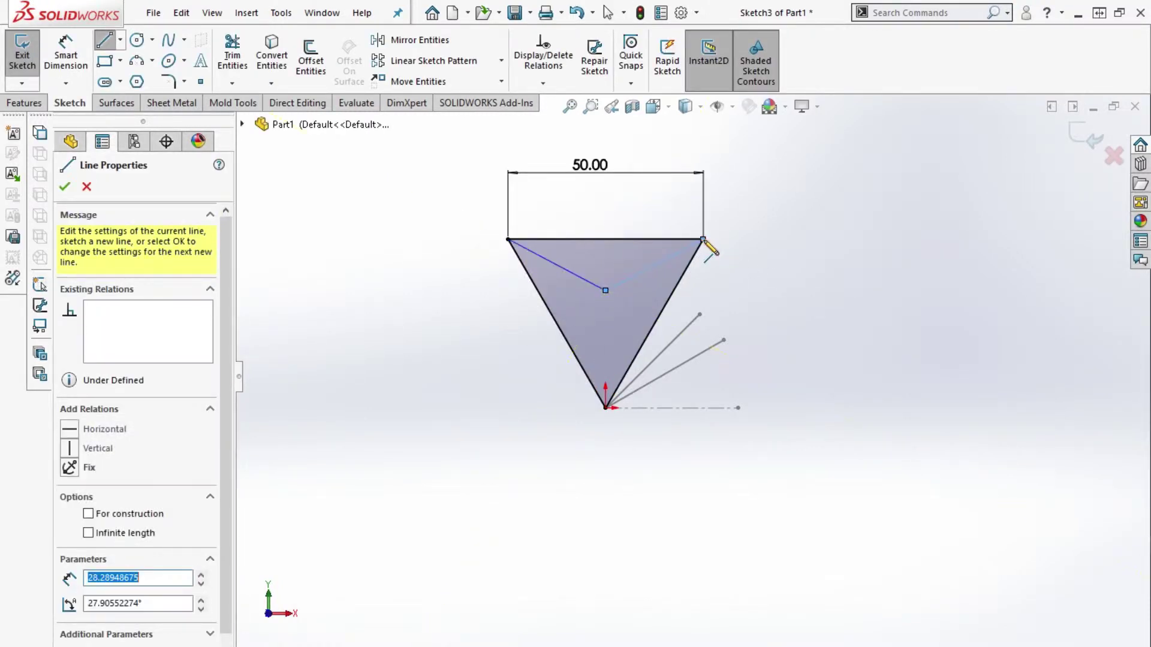
{"action": "key", "text": "Escape"}
{"action": "key", "text": "l"}
{"action": "left_click", "coordinate": [605, 290]}
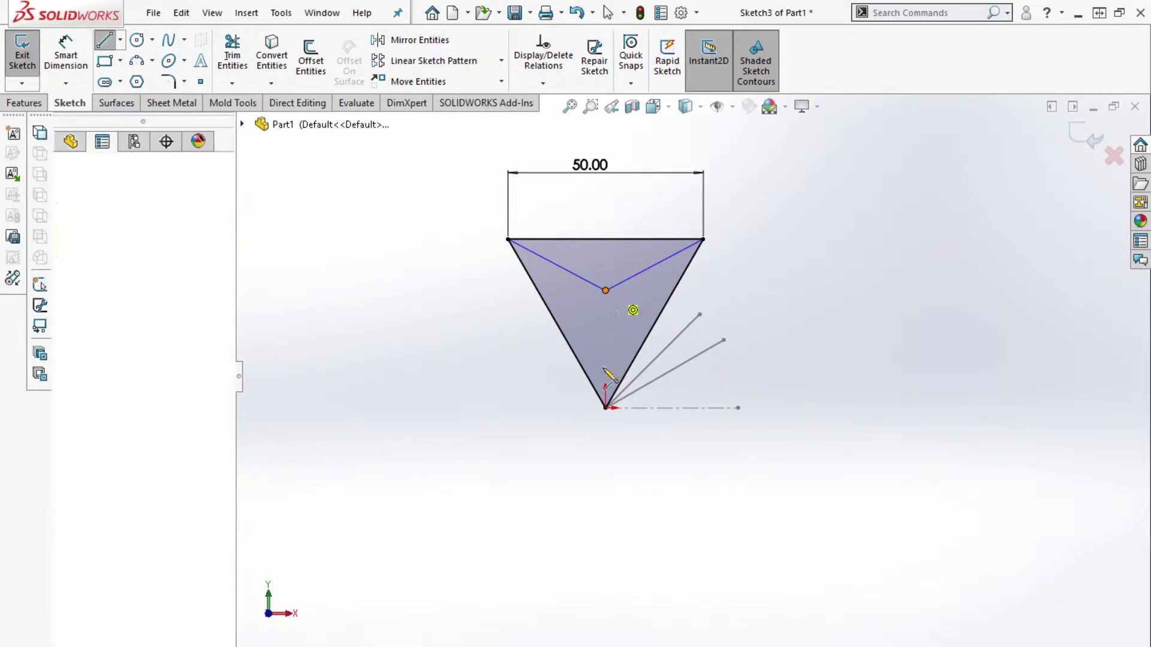
{"action": "left_click", "coordinate": [606, 408]}
{"action": "key", "text": "Escape"}
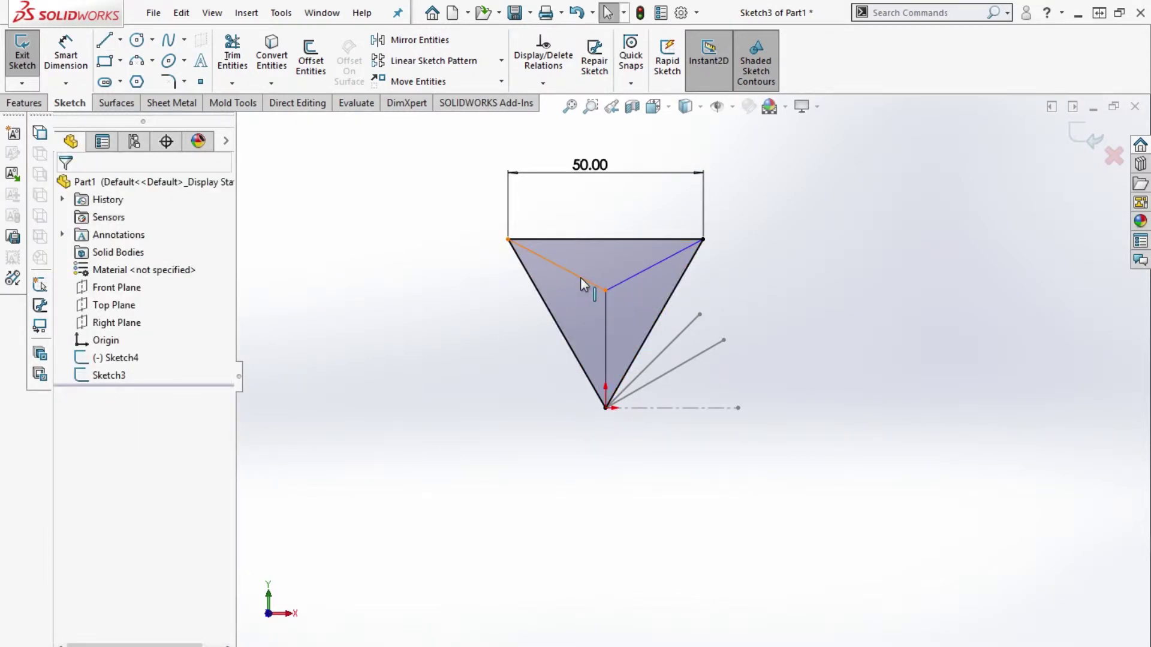
Make the three centre lines equal.
{"action": "left_click", "coordinate": [581, 277]}
{"action": "left_click", "coordinate": [617, 286], "text": "ctrl"}
{"action": "left_click", "coordinate": [607, 318], "text": "ctrl"}
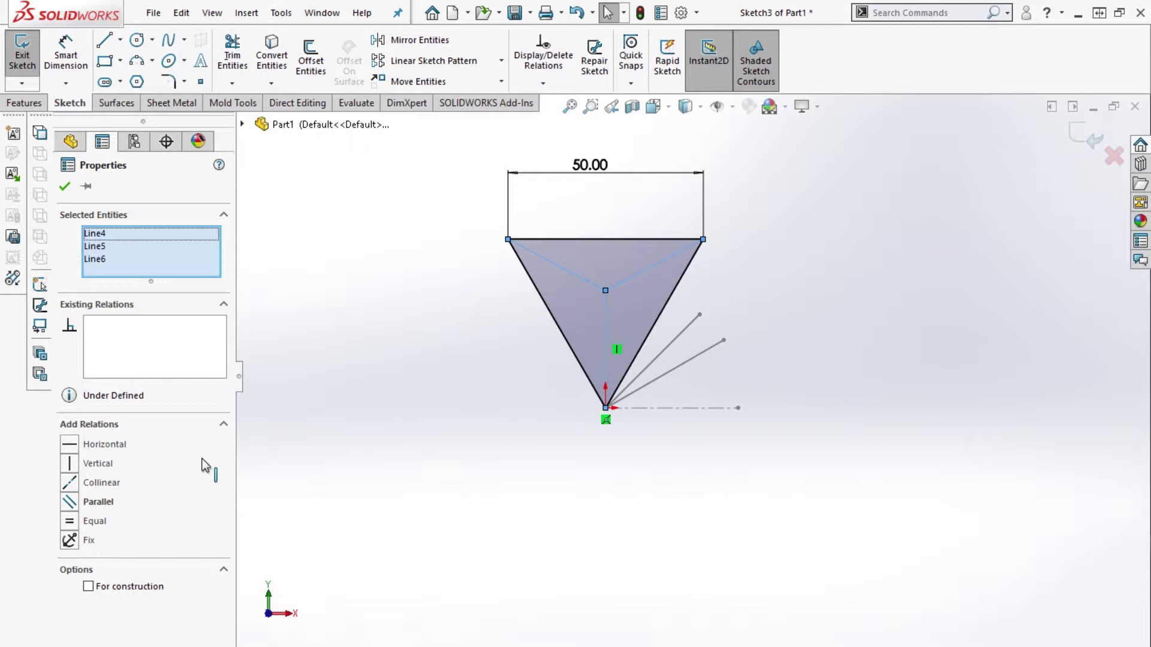
{"action": "left_click", "coordinate": [87, 522]}
{"action": "left_click", "coordinate": [724, 280]}
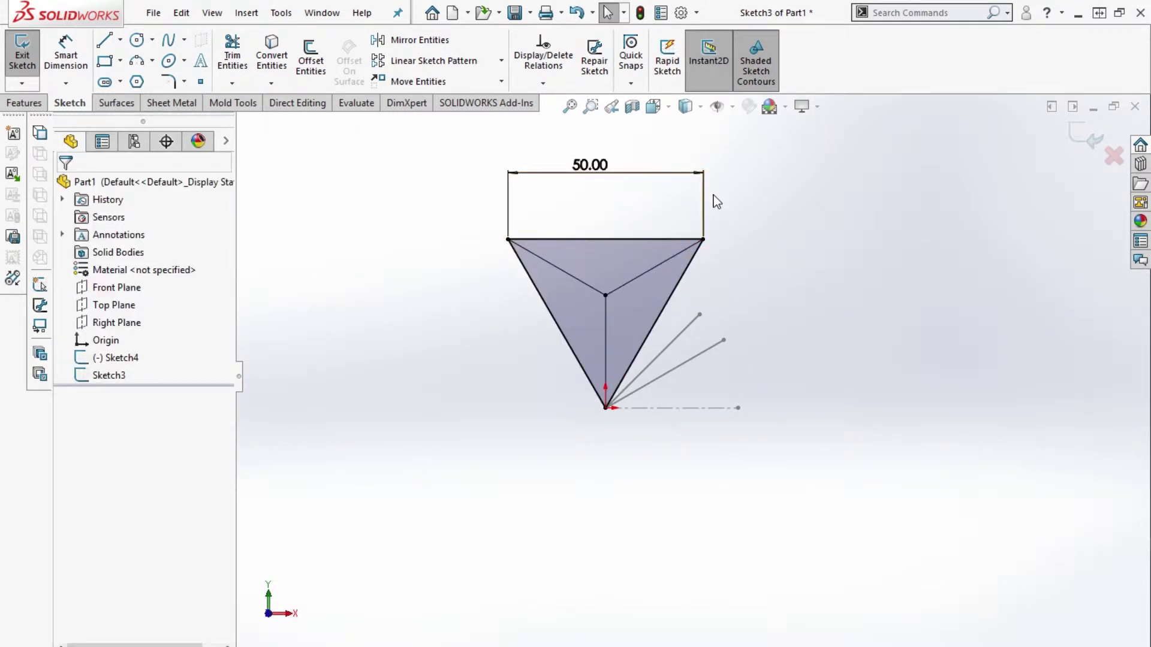
Open Linear Sketch Pattern, defaulting to 10 mm spacing and 2 instances along X-axis.
{"action": "left_click", "coordinate": [501, 61]}
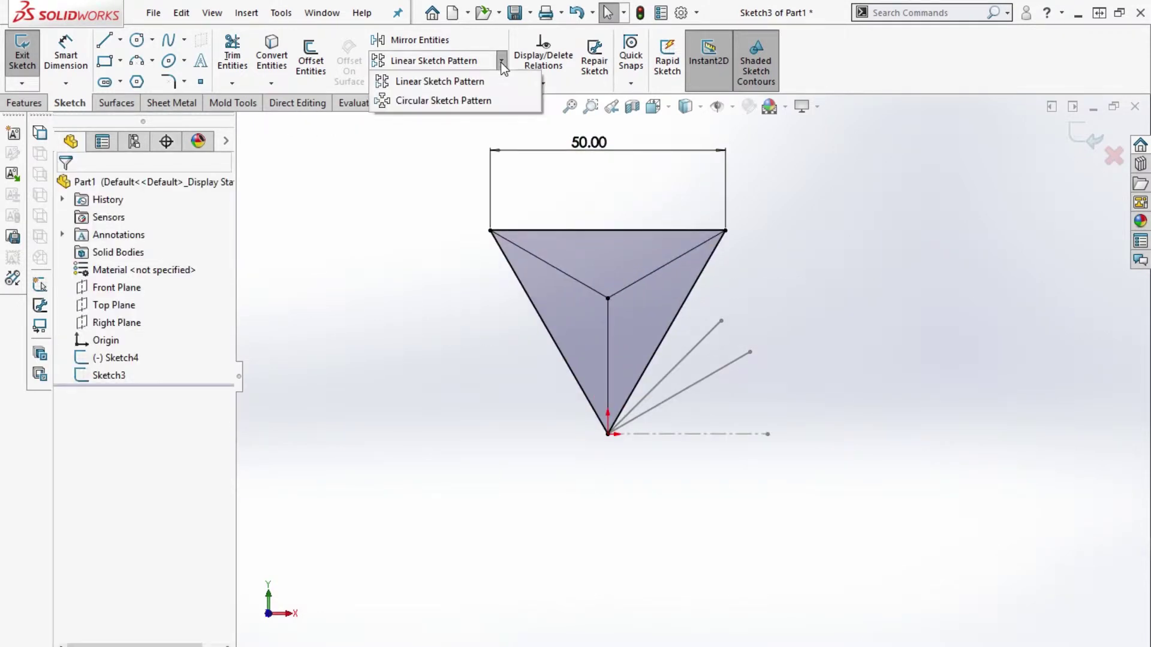
{"action": "left_click", "coordinate": [440, 81]}
{"action": "scroll", "coordinate": [826, 259], "scroll_direction": "up", "scroll_amount": 2}
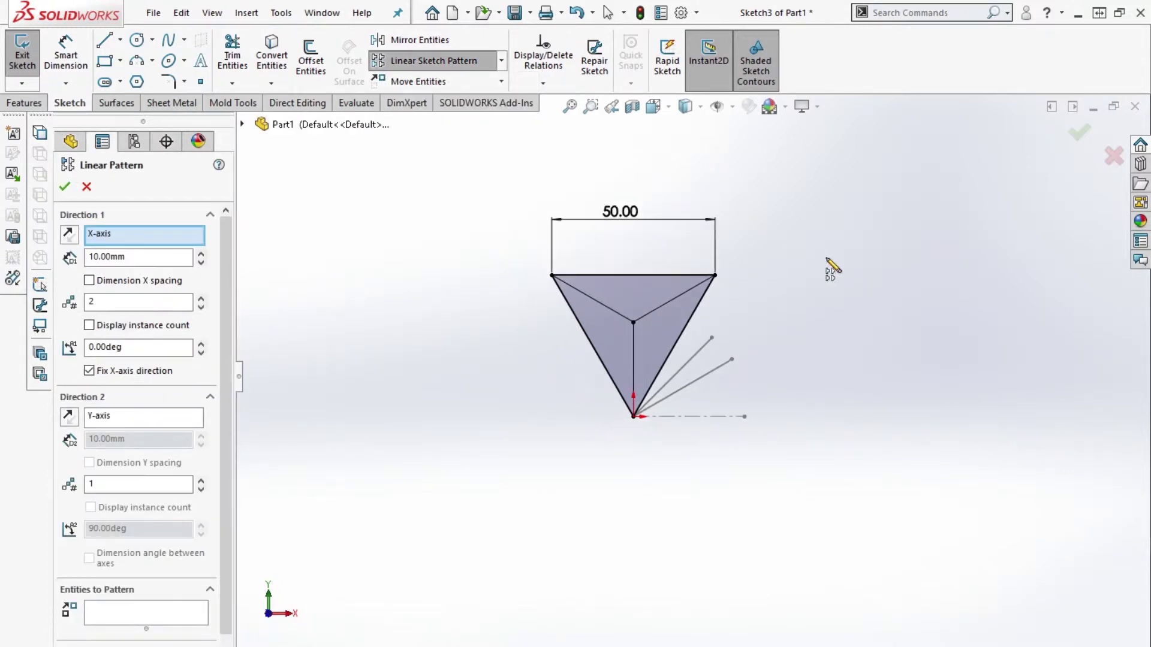
{"action": "scroll", "coordinate": [805, 343], "scroll_direction": "down", "scroll_amount": 2}
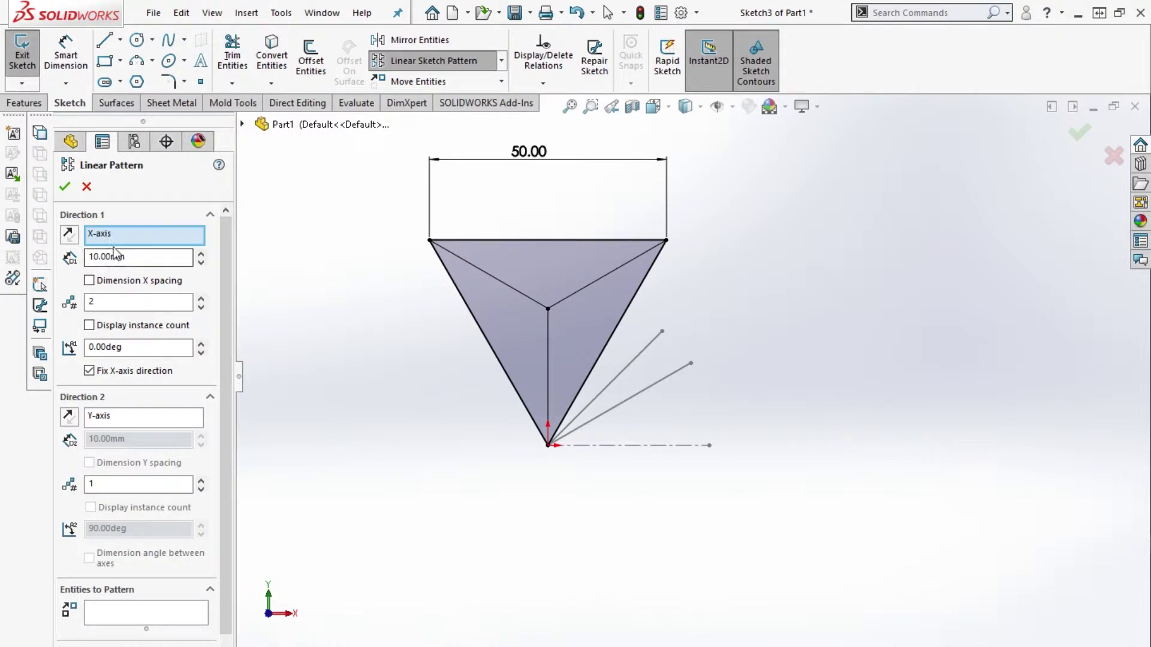
{"action": "scroll", "coordinate": [123, 312], "scroll_direction": "down", "scroll_amount": 1}
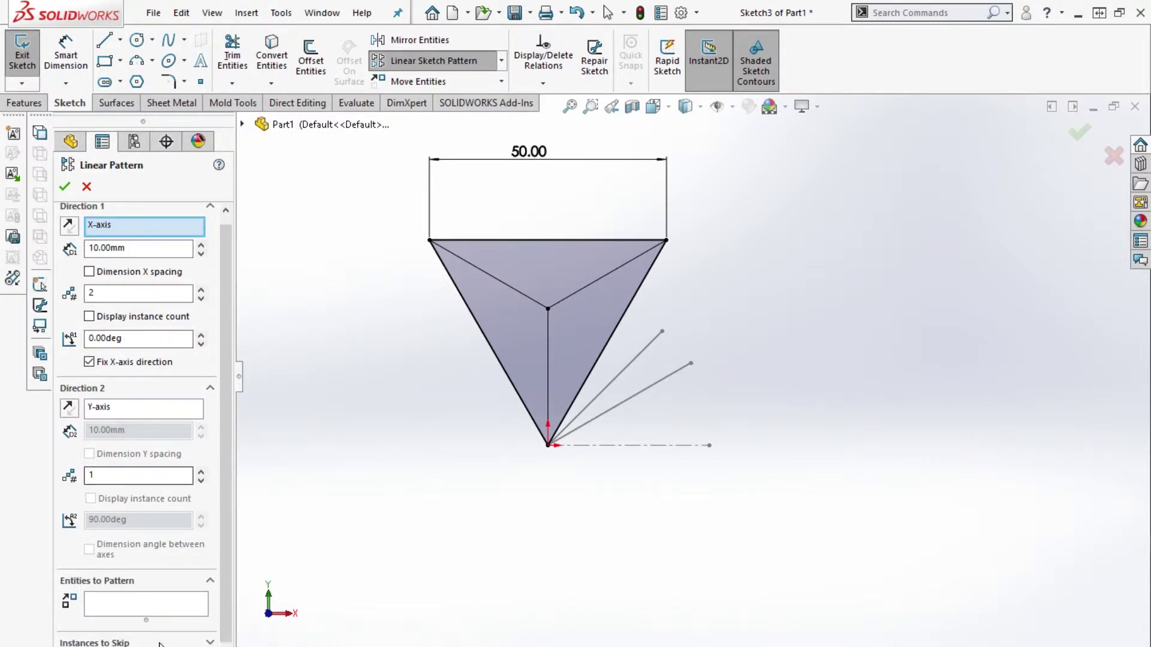
{"action": "scroll", "coordinate": [156, 600], "scroll_direction": "down", "scroll_amount": 3}
{"action": "scroll", "coordinate": [145, 323], "scroll_direction": "up", "scroll_amount": 1}
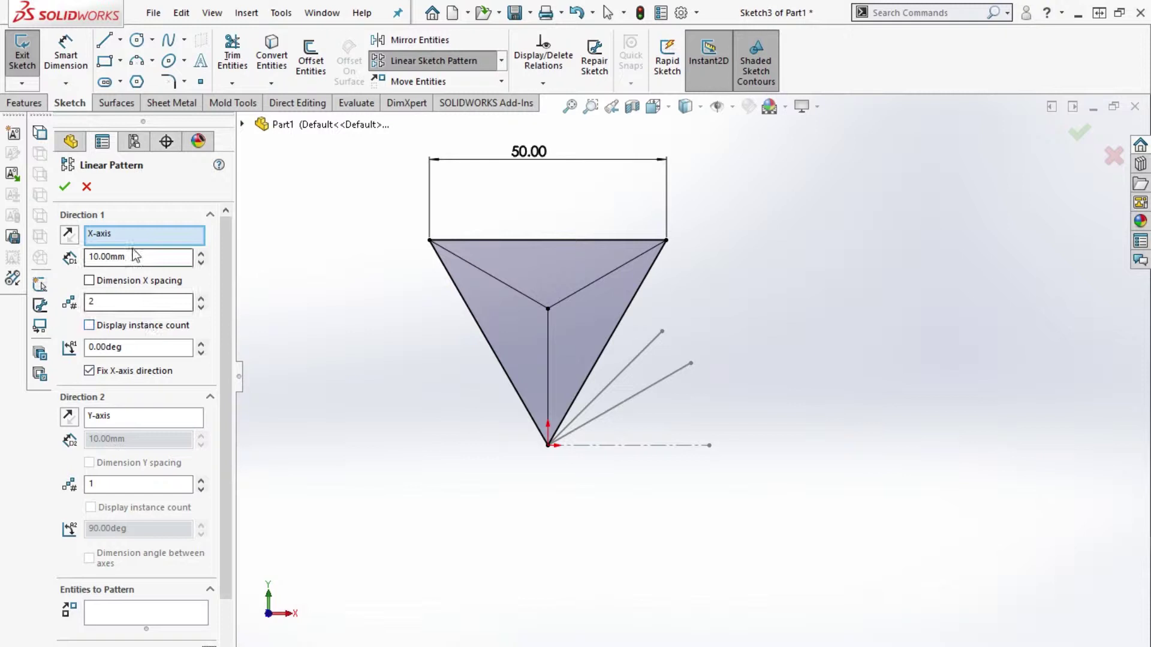
{"action": "scroll", "coordinate": [134, 254], "scroll_direction": "down", "scroll_amount": 1}
{"action": "scroll", "coordinate": [134, 253], "scroll_direction": "up", "scroll_amount": 1}
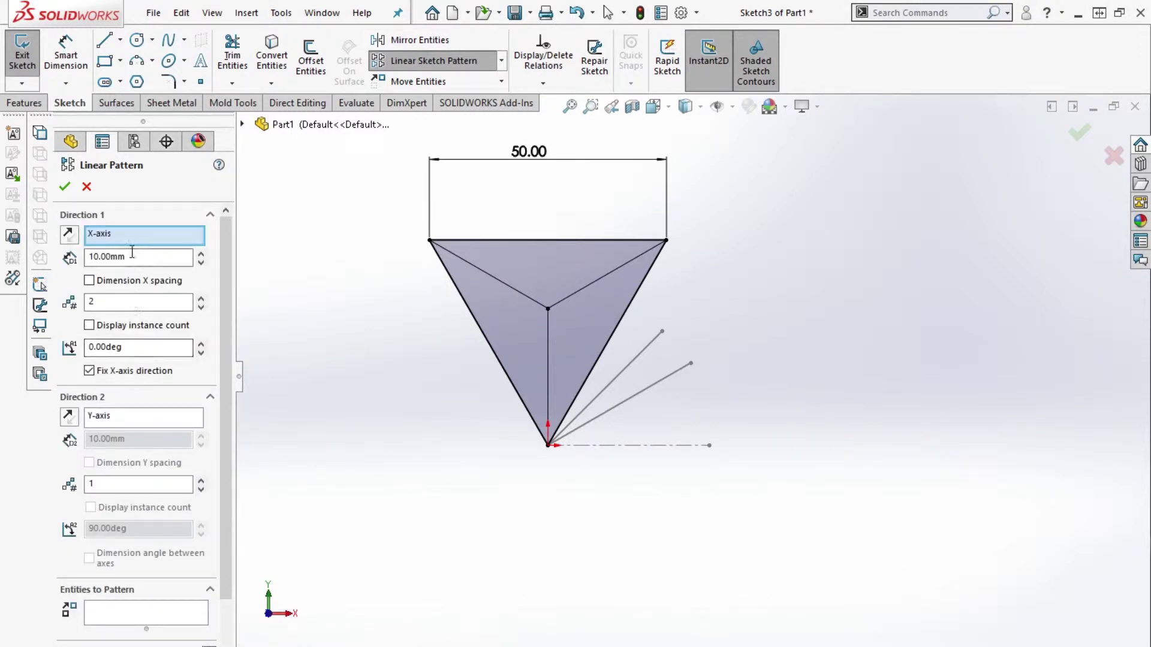
{"action": "scroll", "coordinate": [548, 442], "scroll_direction": "down", "scroll_amount": 3}
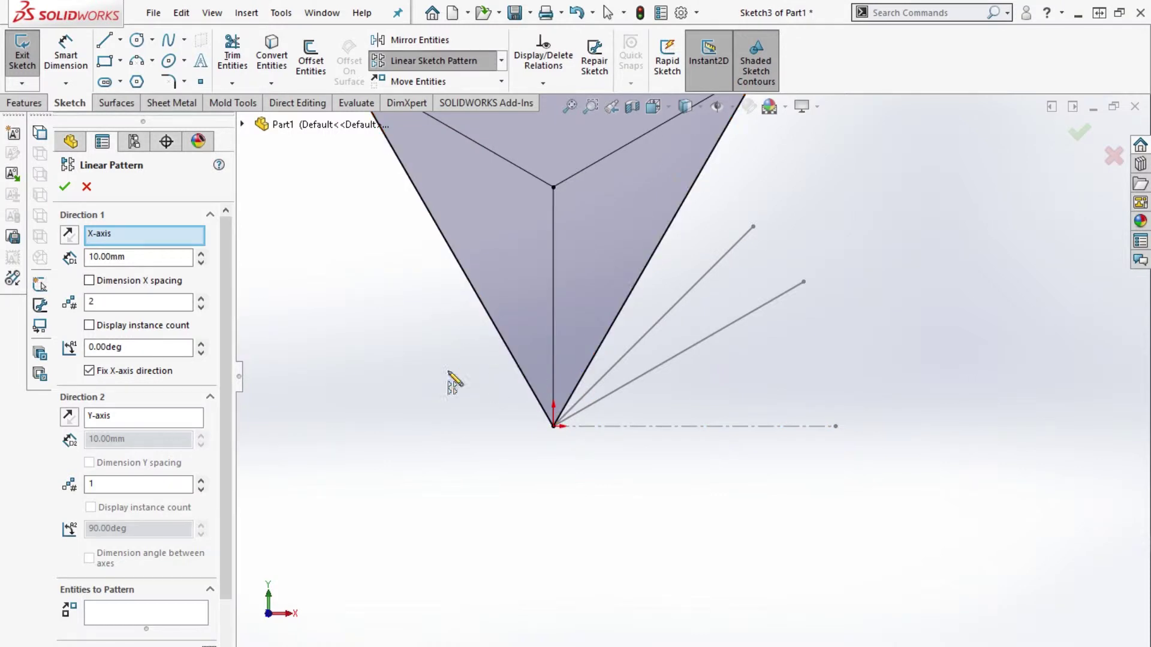
Choose the triangle as entities to pattern and raise Direction 1 spacing to 70 mm.
{"action": "left_click", "coordinate": [142, 606]}
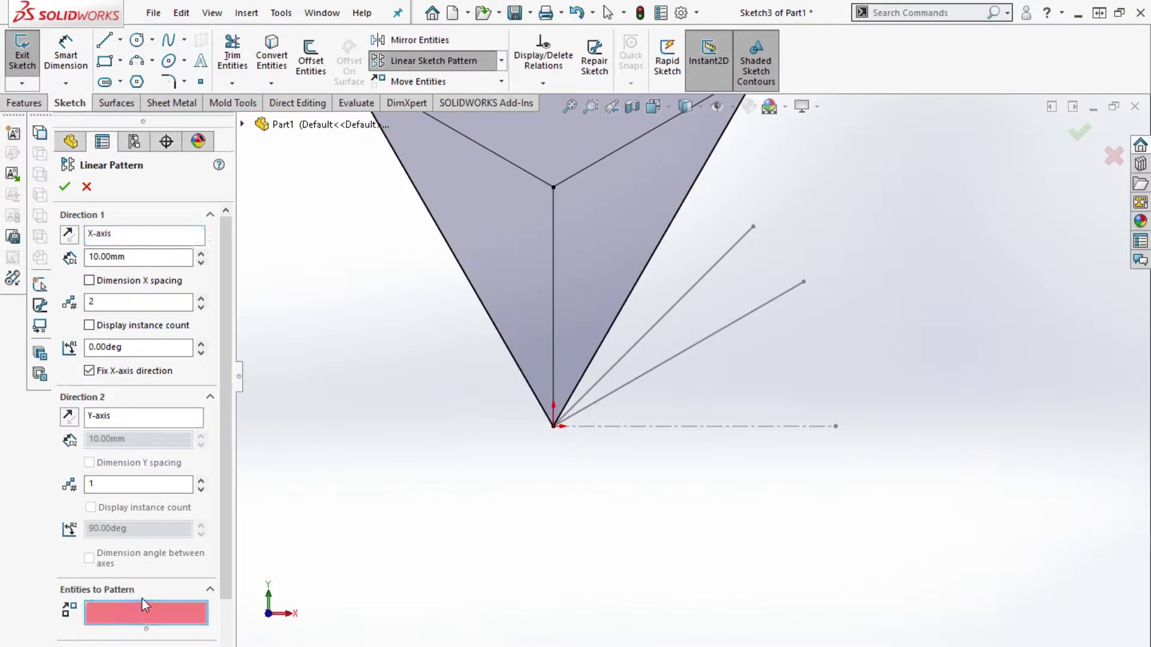
{"action": "scroll", "coordinate": [574, 438], "scroll_direction": "up", "scroll_amount": 3}
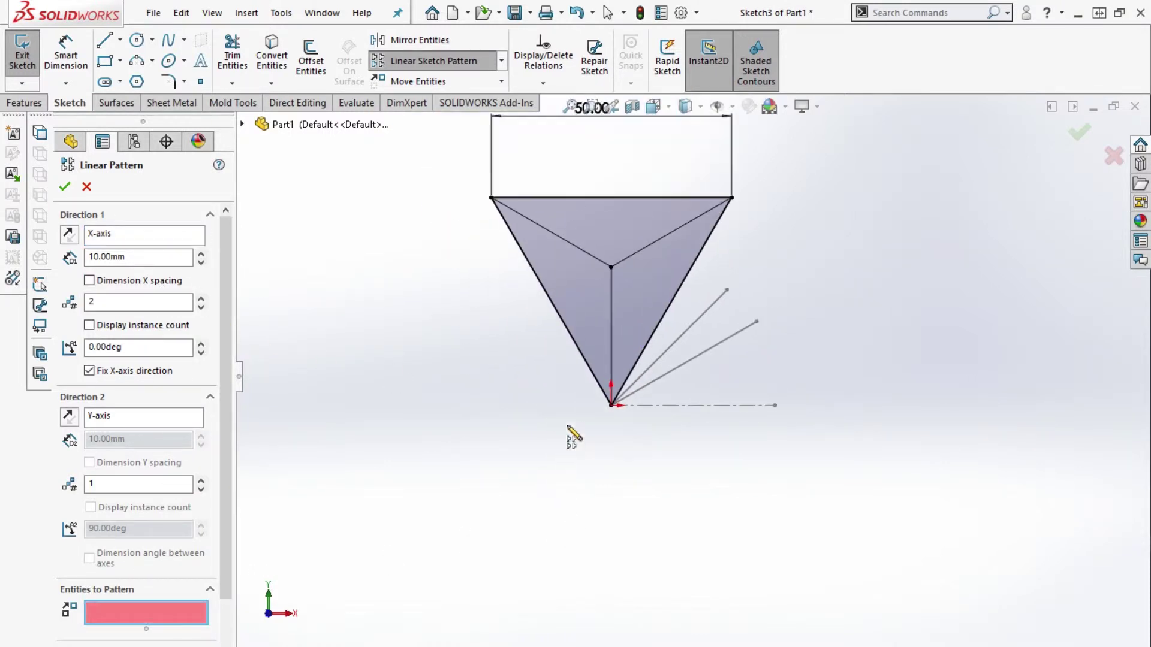
{"action": "left_click", "coordinate": [612, 212]}
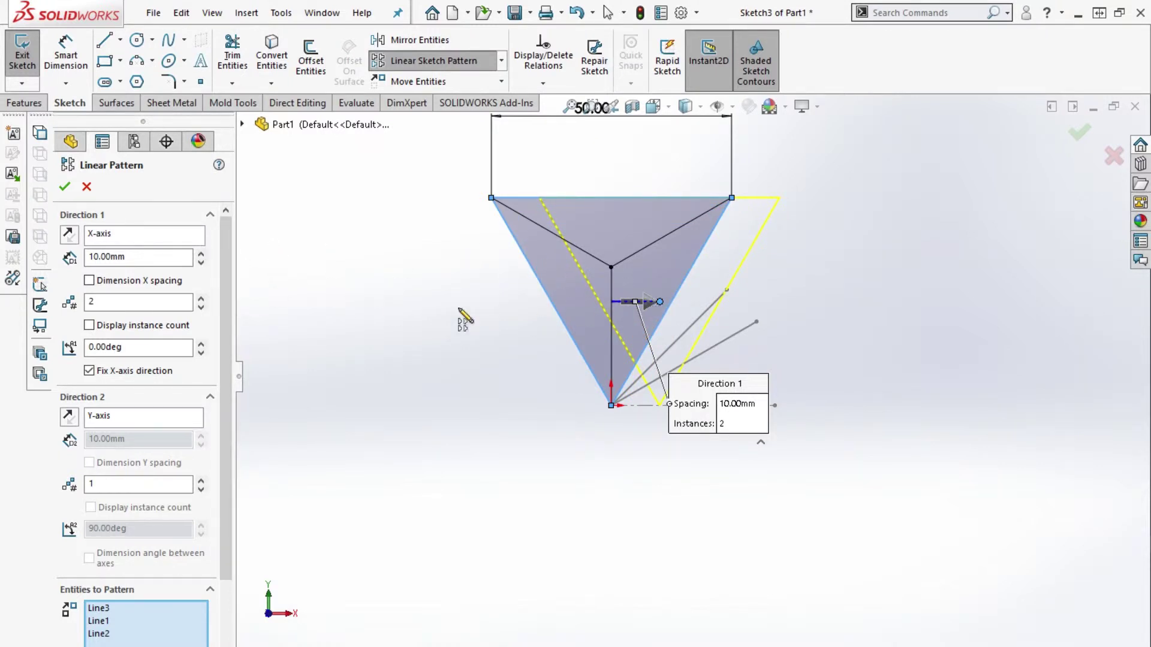
{"action": "left_click", "coordinate": [201, 254]}
{"action": "left_click", "coordinate": [201, 253]}
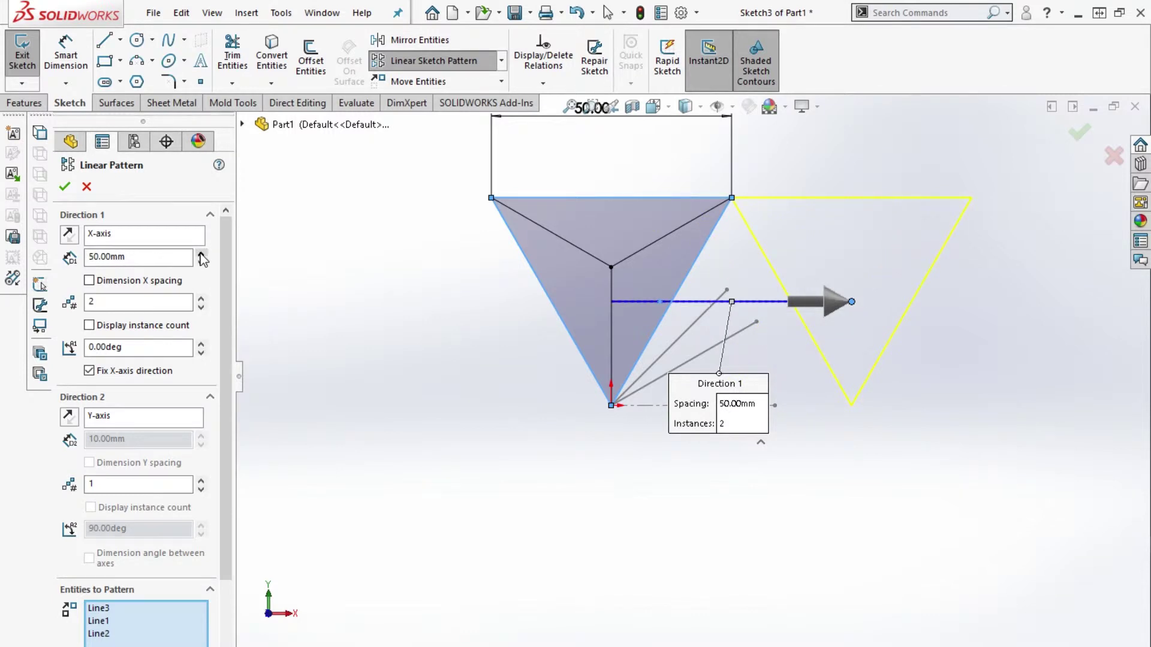
{"action": "left_click", "coordinate": [201, 254]}
{"action": "left_click", "coordinate": [201, 253]}
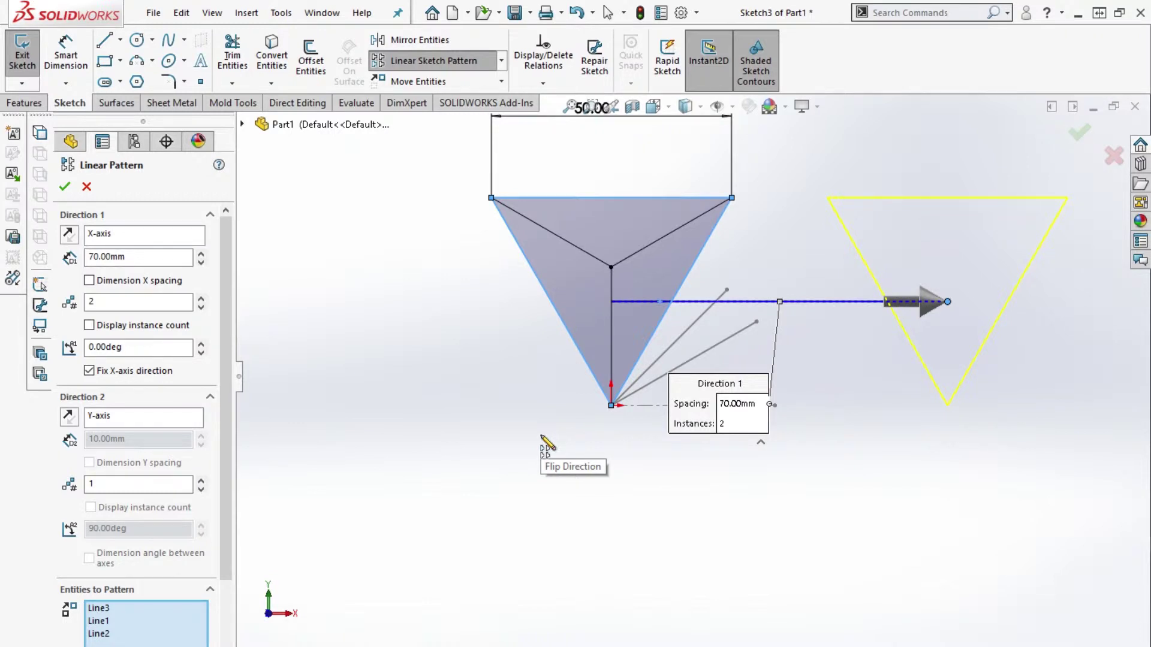
Accept the 70 mm pattern and draw a vertical line through the copied triangle.
{"action": "left_click", "coordinate": [65, 188]}
{"action": "left_click", "coordinate": [819, 444]}
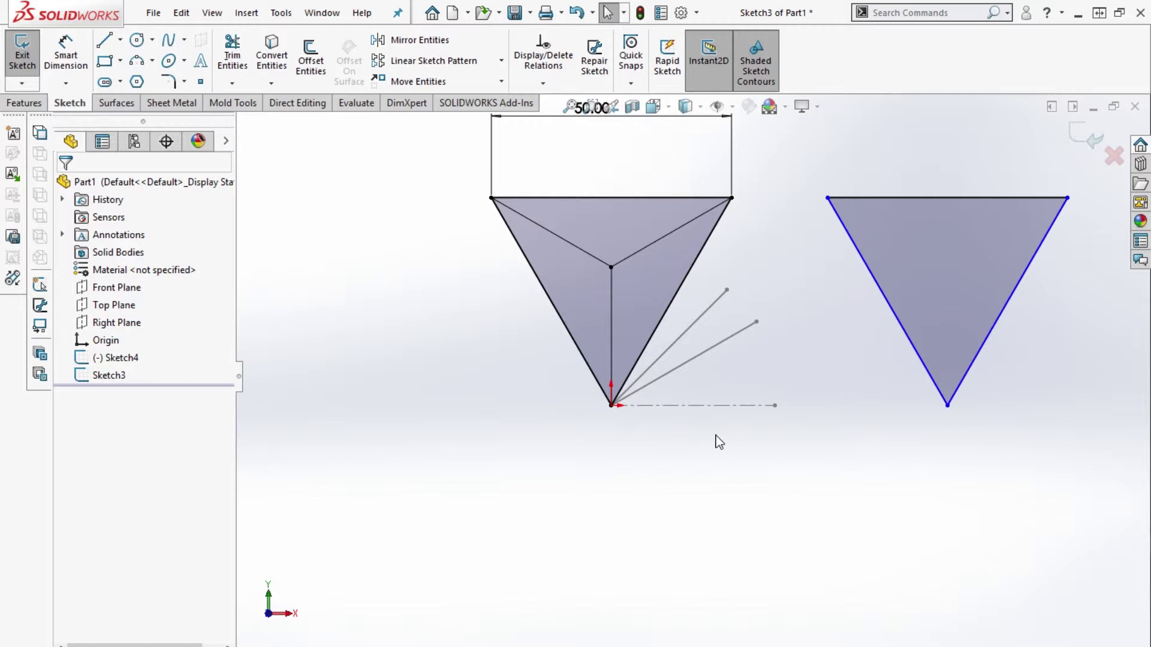
{"action": "key", "text": "l"}
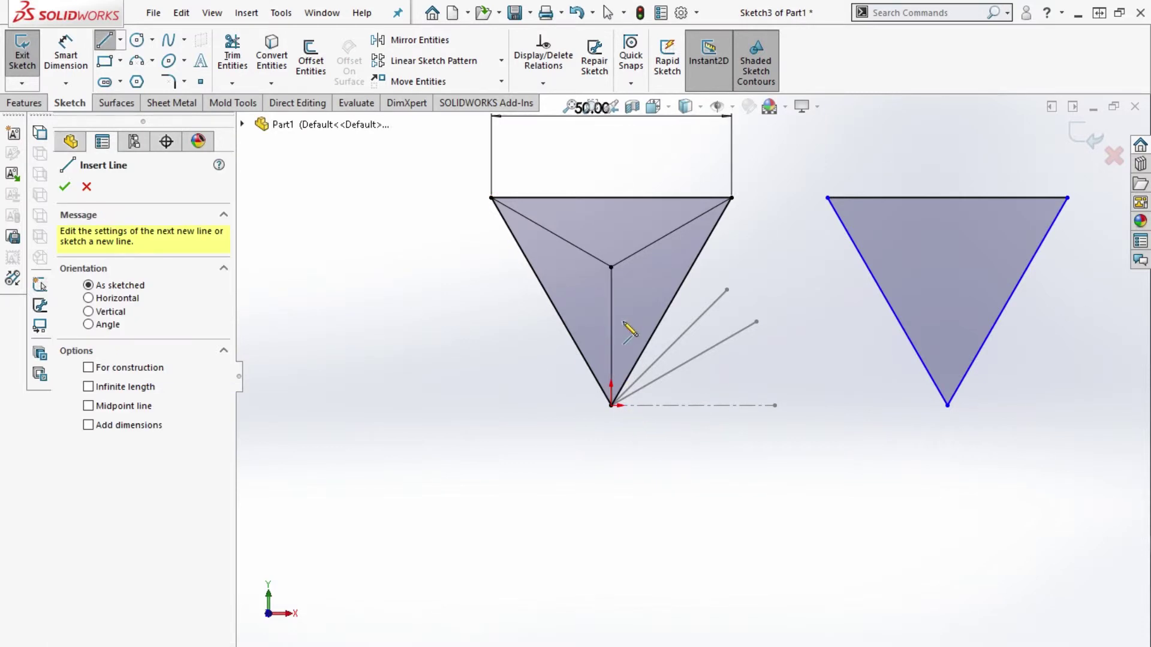
{"action": "left_click", "coordinate": [947, 198]}
{"action": "left_click", "coordinate": [947, 405]}
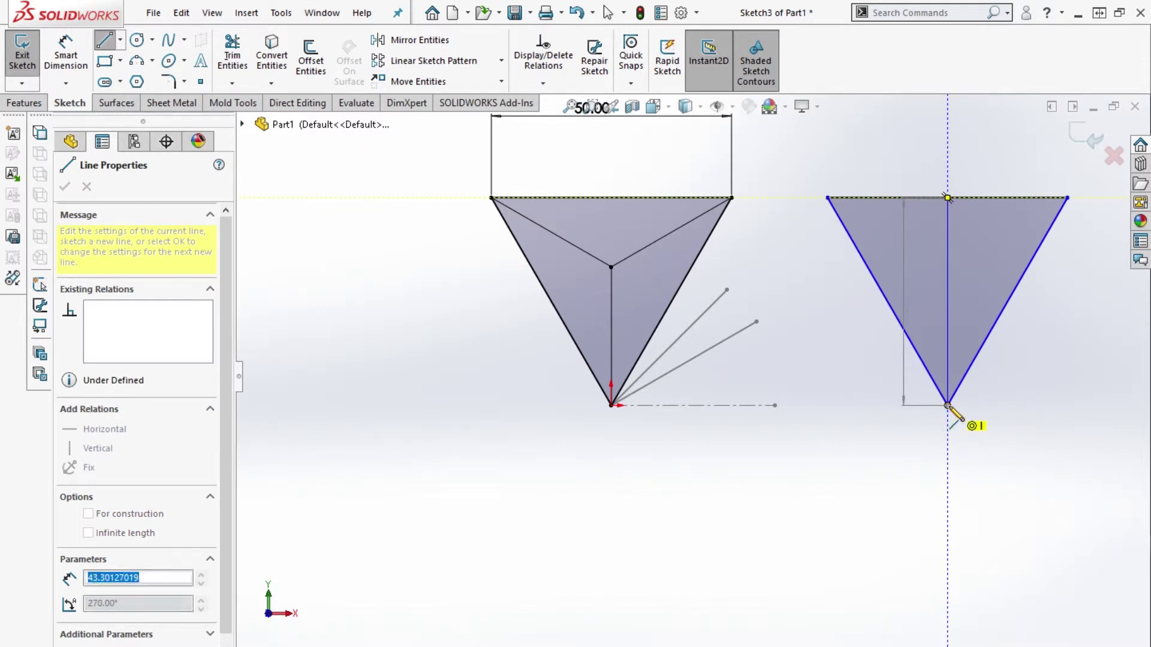
{"action": "key", "text": "Escape"}
Cancel a stray line, delete the copy's vertical line, and undo the patterned copy.
{"action": "key", "text": "l"}
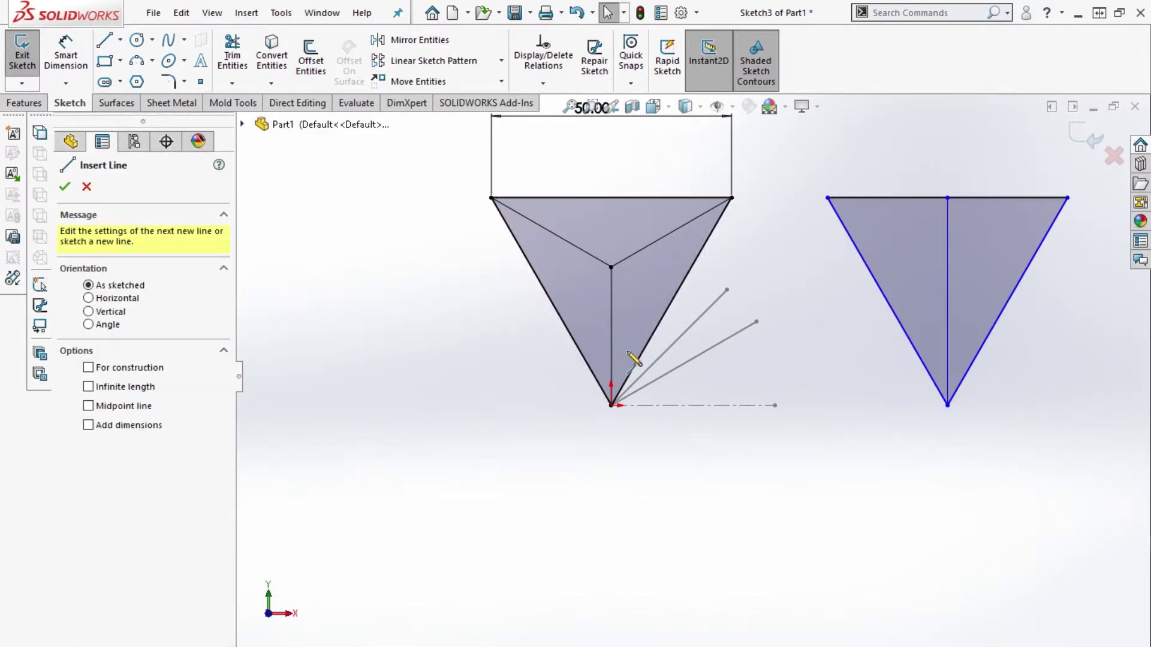
{"action": "left_click", "coordinate": [611, 336]}
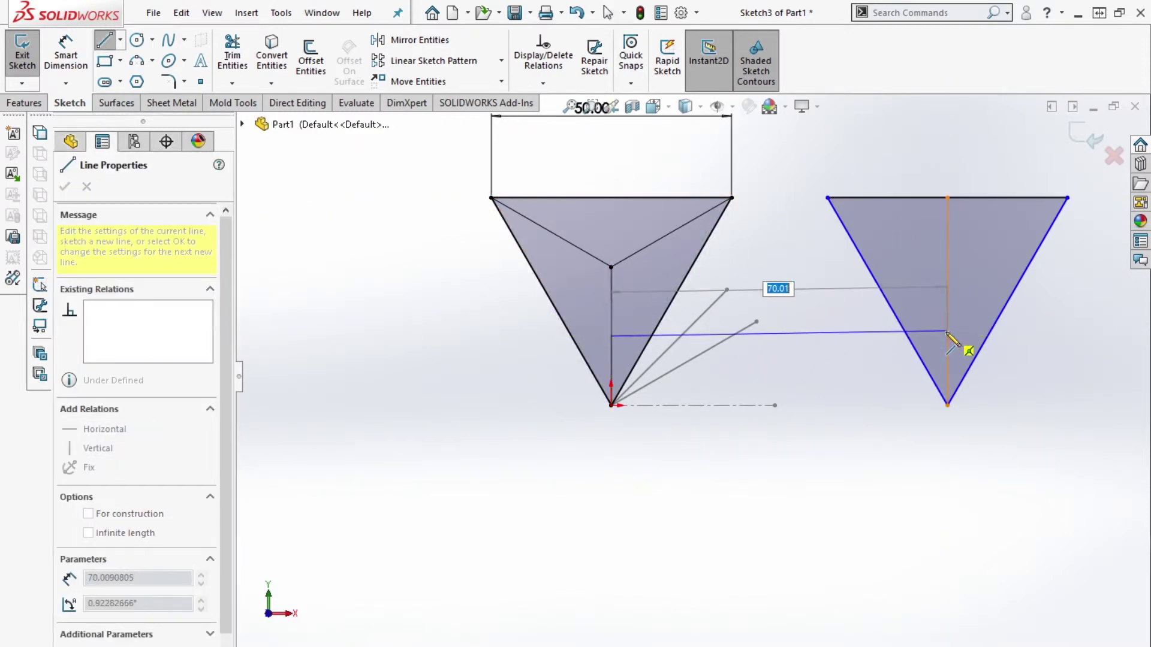
{"action": "key", "text": "Escape"}
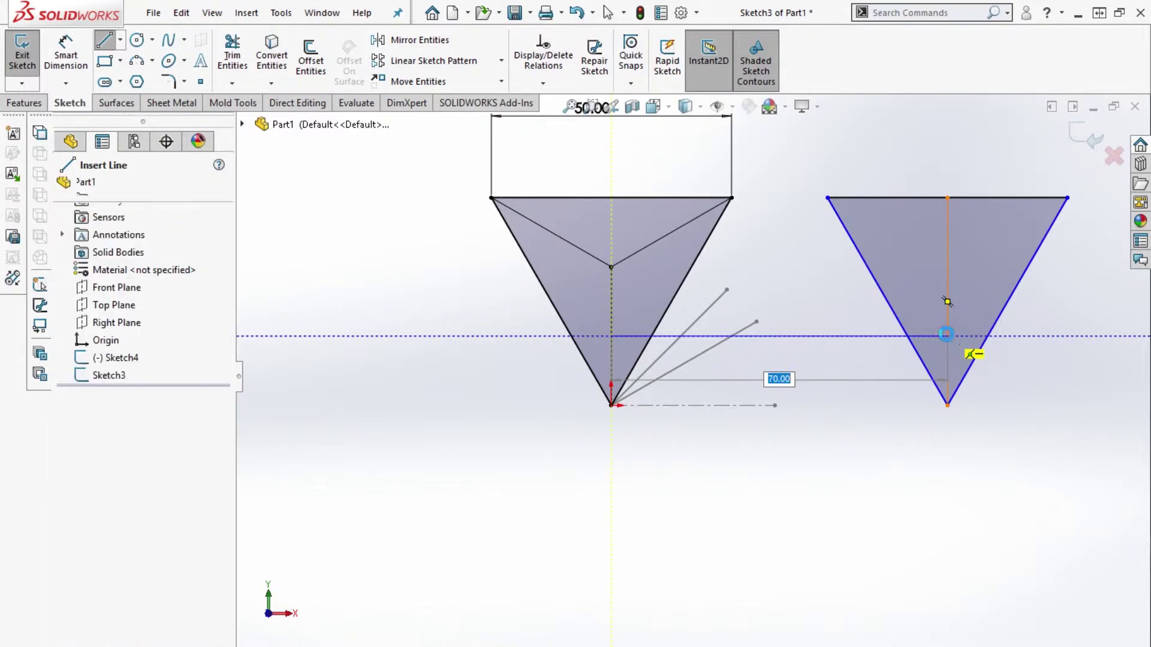
{"action": "left_click", "coordinate": [950, 324]}
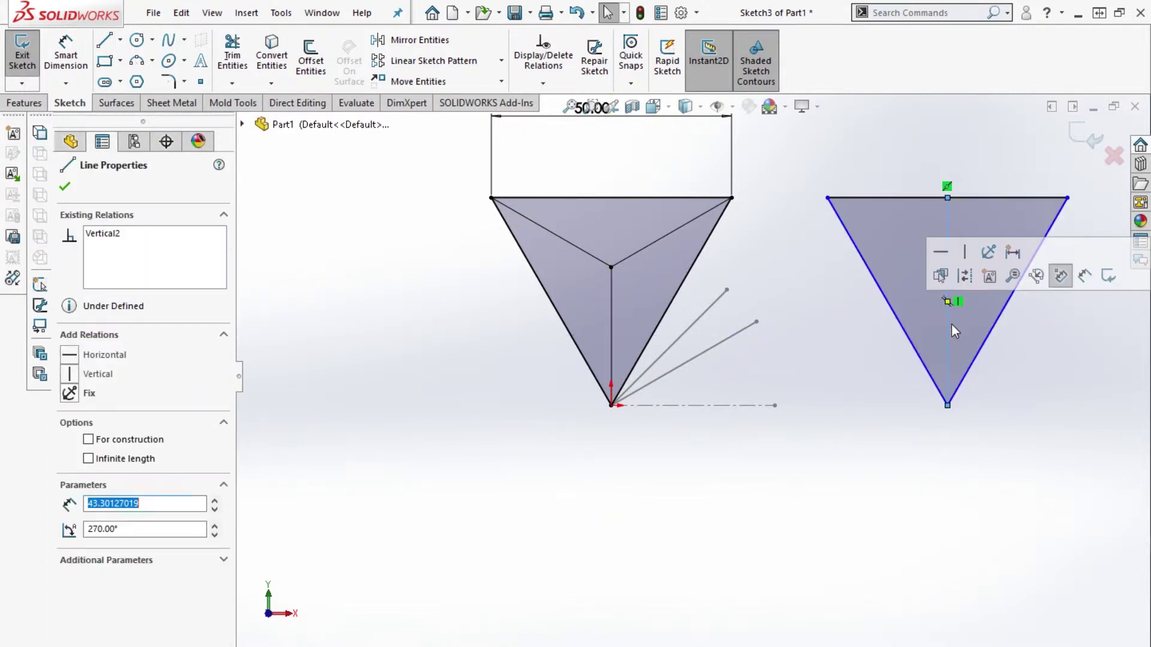
{"action": "key", "text": "Delete"}
{"action": "key", "text": "ctrl+z"}
{"action": "key", "text": "ctrl+z"}
Reopen Linear Sketch Pattern and set Direction 1 to the angled line Line2@Sketch4.
{"action": "left_click", "coordinate": [456, 68]}
{"action": "scroll", "coordinate": [724, 206], "scroll_direction": "up", "scroll_amount": 2}
{"action": "scroll", "coordinate": [724, 205], "scroll_direction": "down", "scroll_amount": 2}
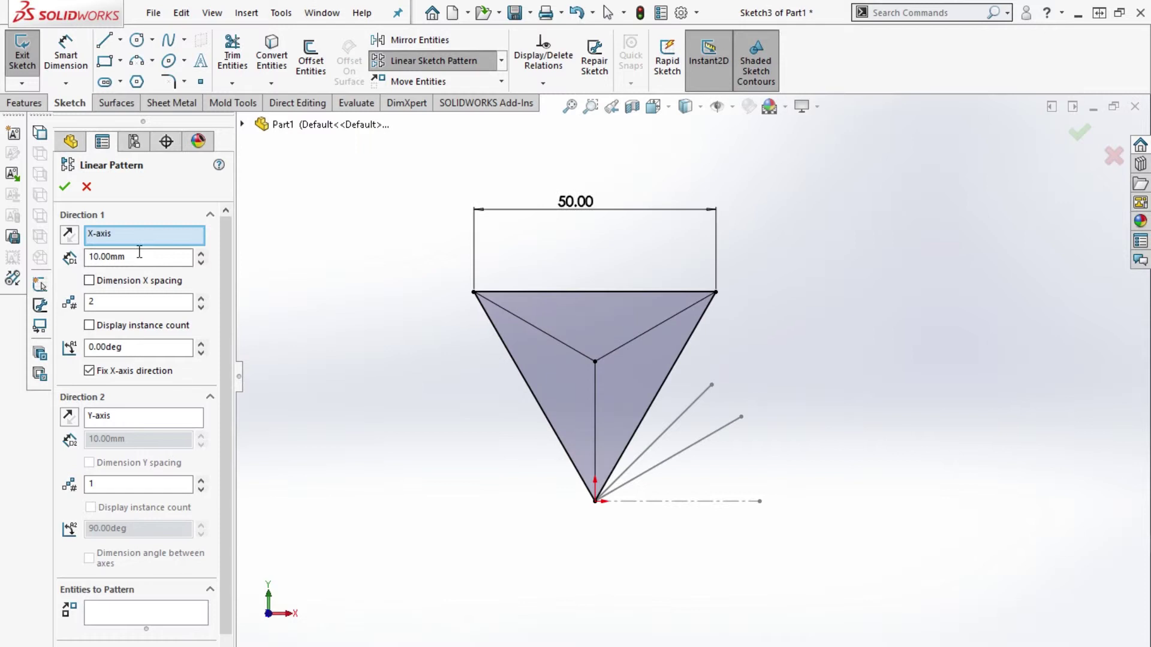
{"action": "right_click", "coordinate": [100, 237]}
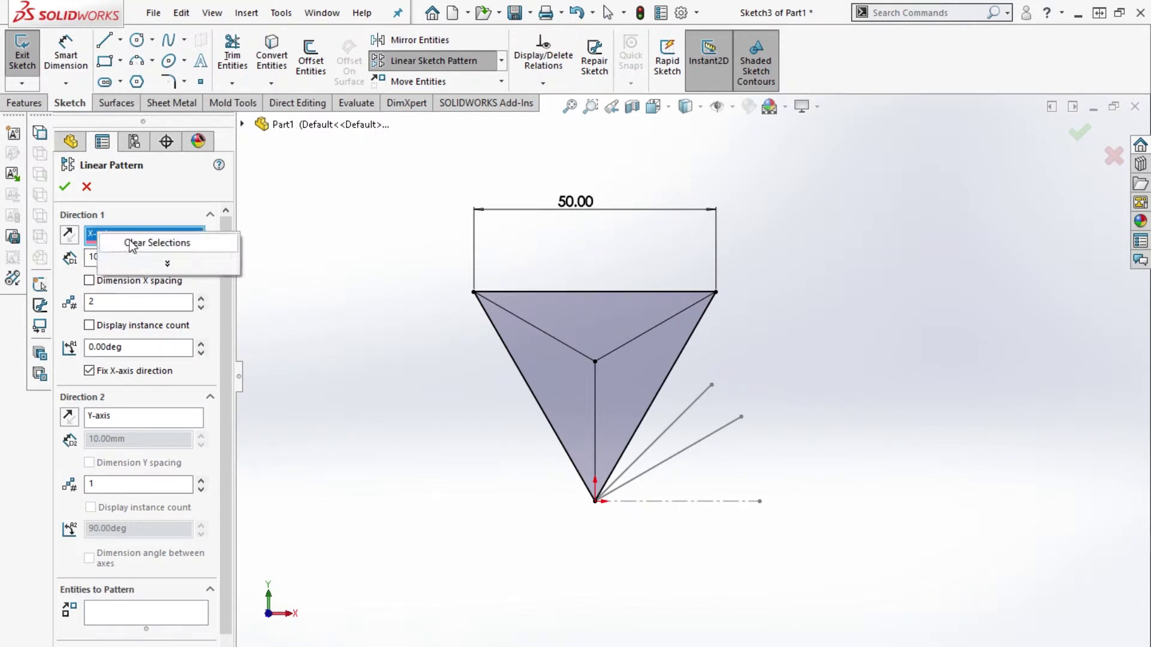
{"action": "left_click", "coordinate": [160, 239]}
{"action": "left_click", "coordinate": [681, 458]}
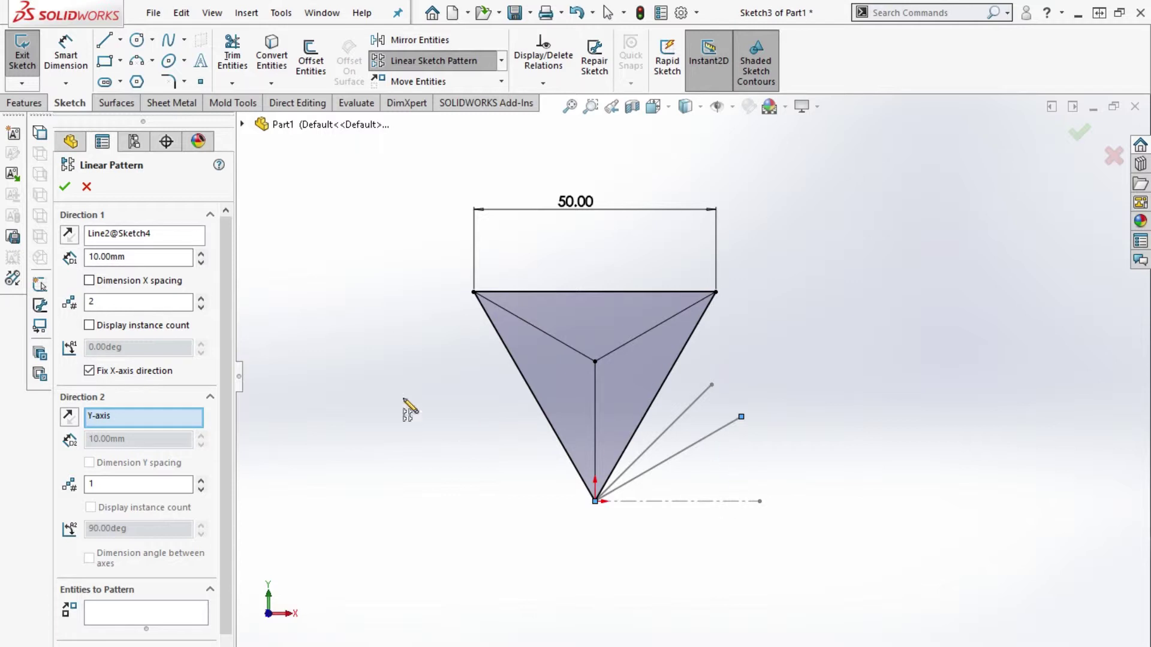
Select the triangle as entities to pattern and set spacing to 70 mm.
{"action": "left_click", "coordinate": [142, 620]}
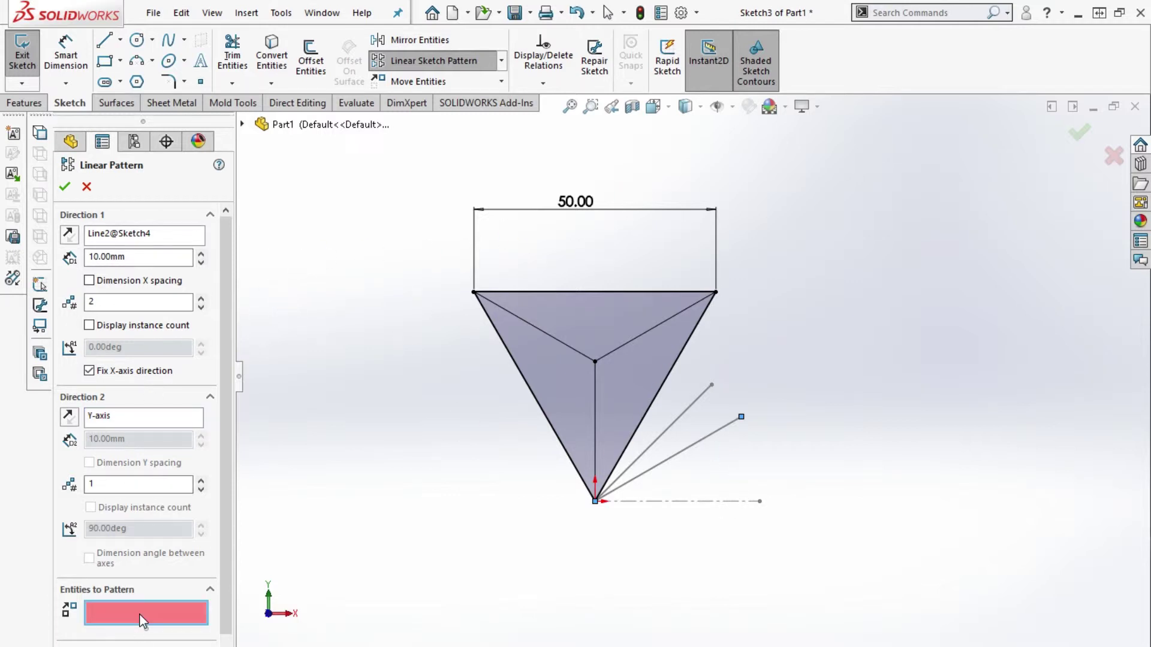
{"action": "left_click", "coordinate": [590, 329]}
{"action": "left_click", "coordinate": [201, 254]}
{"action": "left_click", "coordinate": [201, 254]}
{"action": "left_click", "coordinate": [201, 253]}
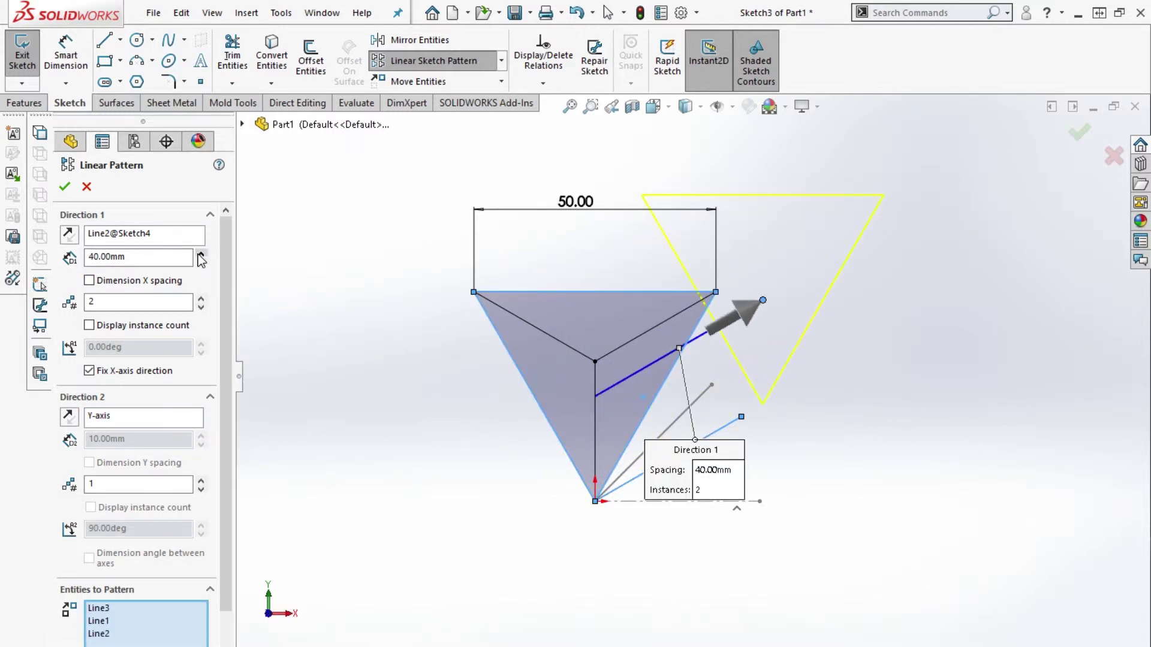
{"action": "left_click", "coordinate": [201, 254]}
{"action": "left_click", "coordinate": [201, 254]}
{"action": "left_click", "coordinate": [201, 253]}
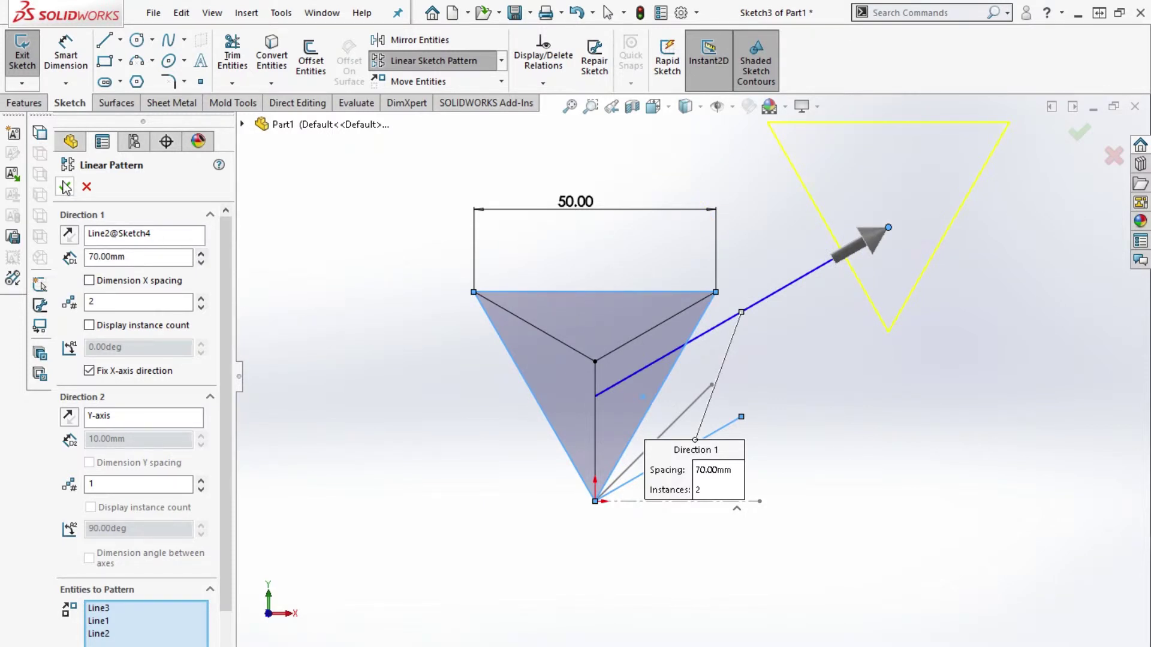
{"action": "right_click", "coordinate": [141, 234]}
Switch Direction 1 from diagonal Line3 back to Line2@Sketch4, keeping 70 mm spacing.
{"action": "left_click", "coordinate": [192, 234]}
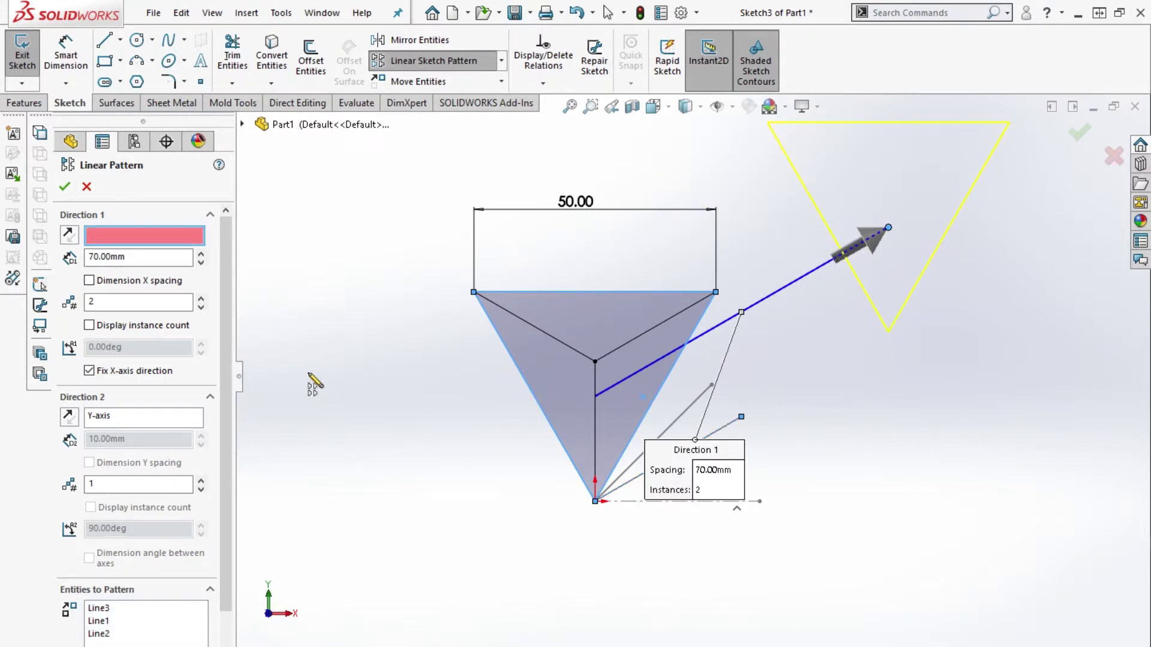
{"action": "left_click", "coordinate": [126, 236]}
{"action": "left_click", "coordinate": [699, 398]}
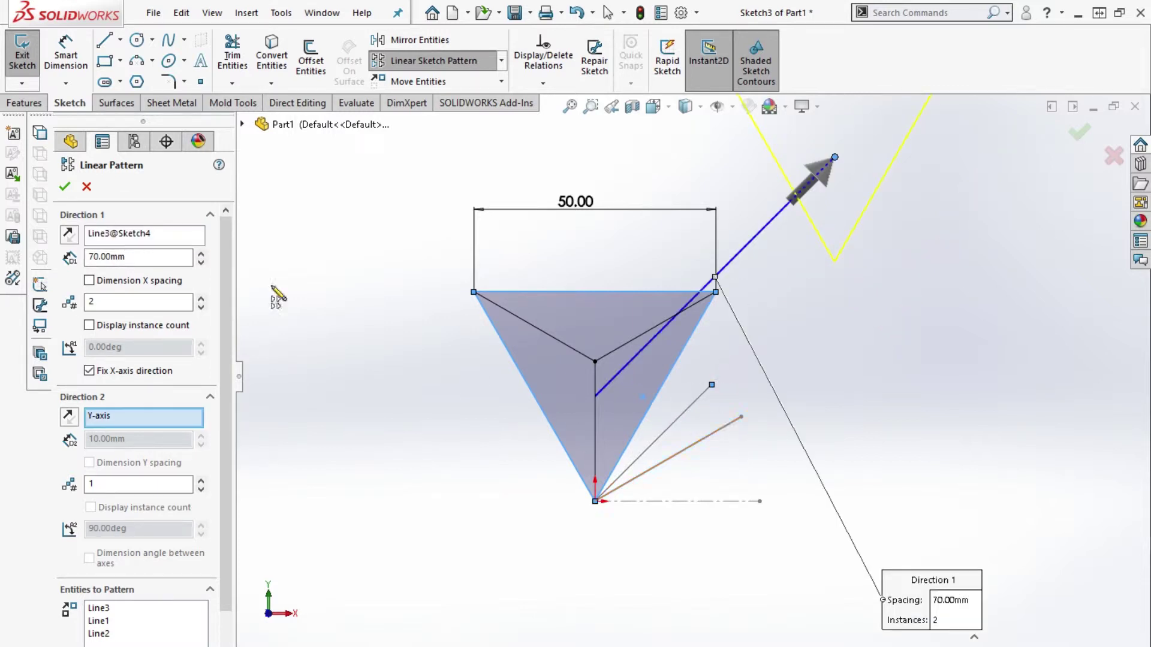
{"action": "right_click", "coordinate": [128, 234]}
{"action": "left_click", "coordinate": [192, 243]}
{"action": "left_click", "coordinate": [689, 447]}
{"action": "scroll", "coordinate": [779, 395], "scroll_direction": "down", "scroll_amount": 2}
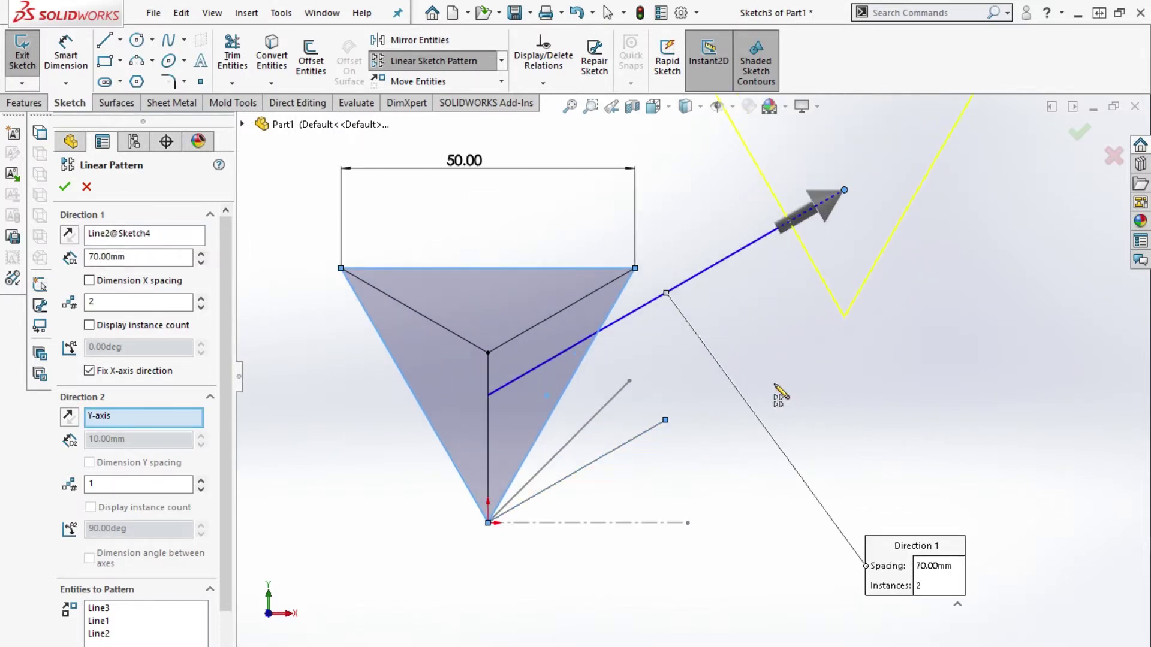
{"action": "scroll", "coordinate": [774, 385], "scroll_direction": "up", "scroll_amount": 2}
{"action": "right_click", "coordinate": [124, 233]}
{"action": "left_click", "coordinate": [301, 337]}
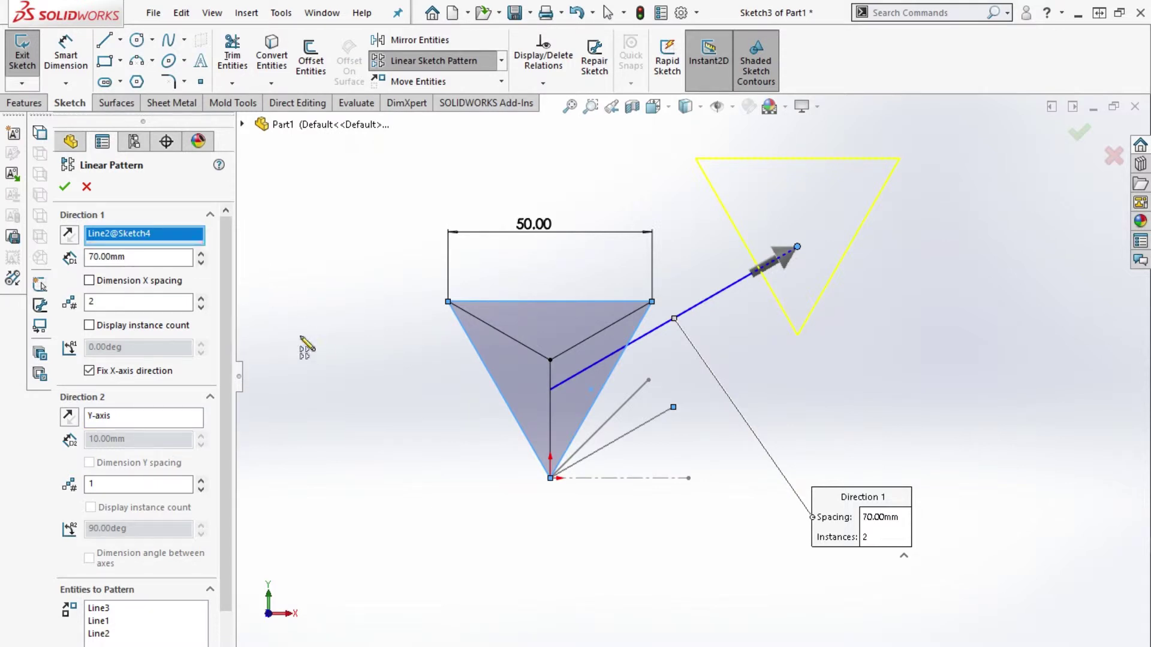
{"action": "left_click", "coordinate": [130, 304]}
Turn on Display instance count and set Direction 1 to 5 instances.
{"action": "left_click", "coordinate": [93, 329]}
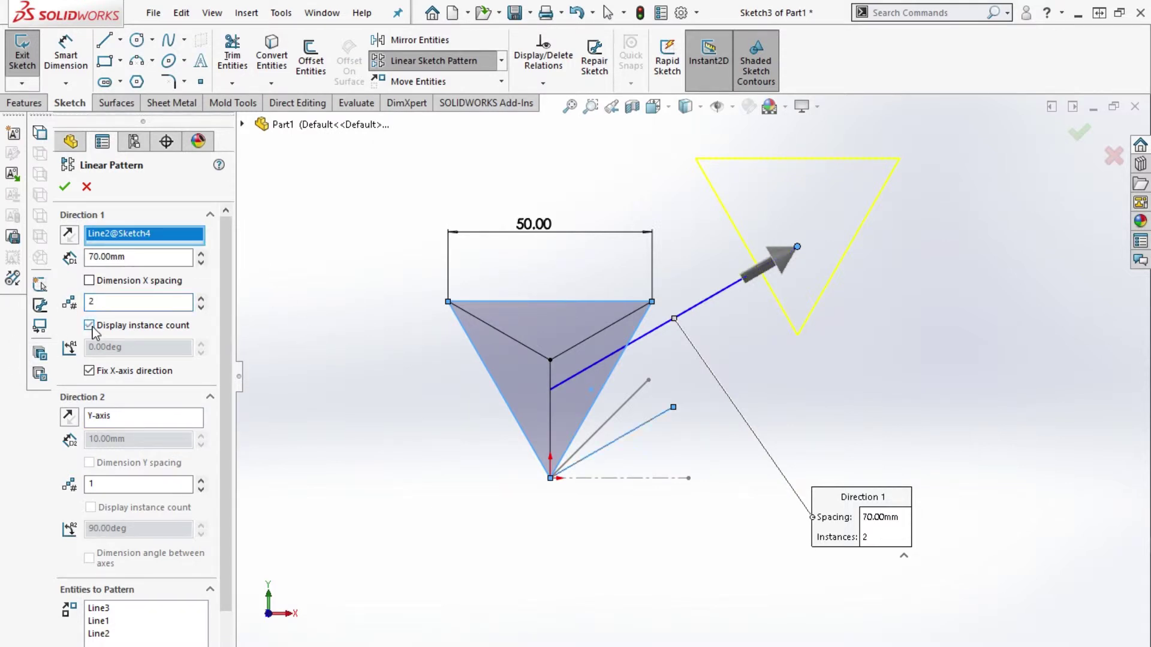
{"action": "left_click", "coordinate": [126, 303]}
{"action": "scroll", "coordinate": [761, 264], "scroll_direction": "up", "scroll_amount": 5}
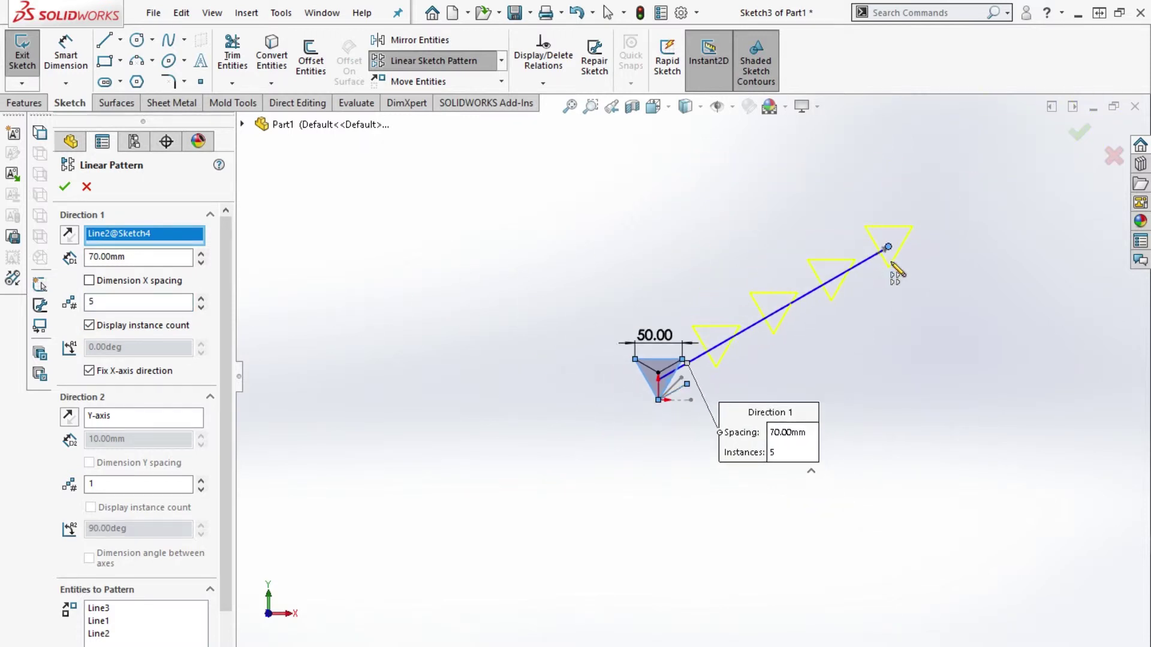
{"action": "scroll", "coordinate": [652, 379], "scroll_direction": "down", "scroll_amount": 2}
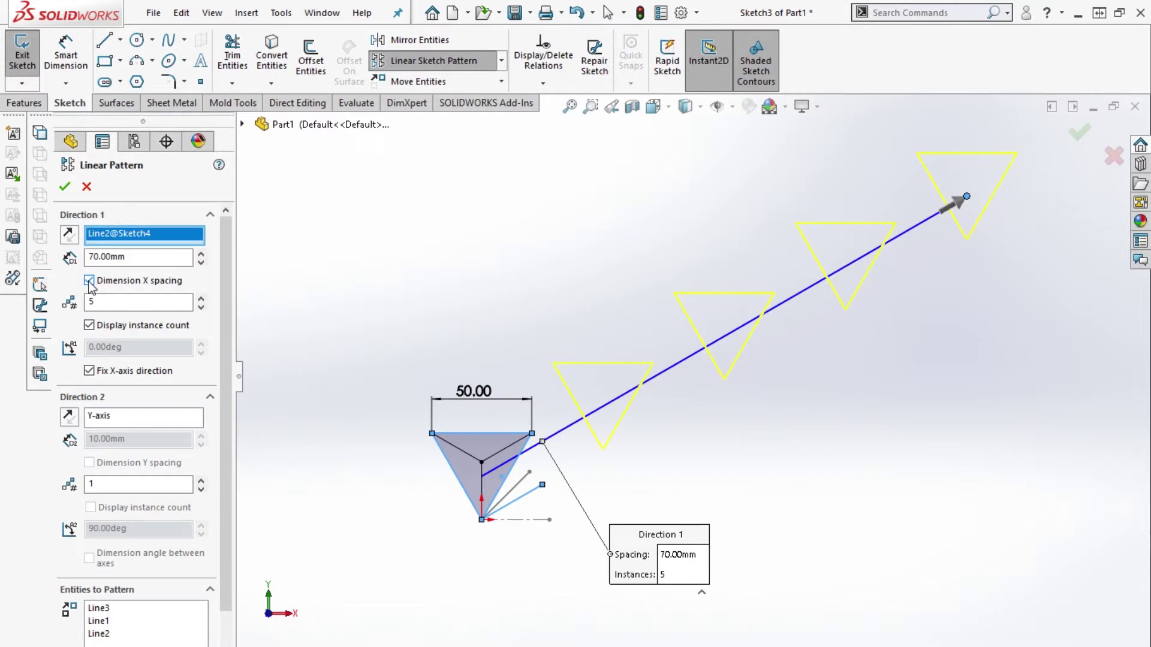
Clear Direction 1 and reassign it to the horizontal line Line1@Sketch4.
{"action": "right_click", "coordinate": [144, 234]}
{"action": "left_click", "coordinate": [183, 244]}
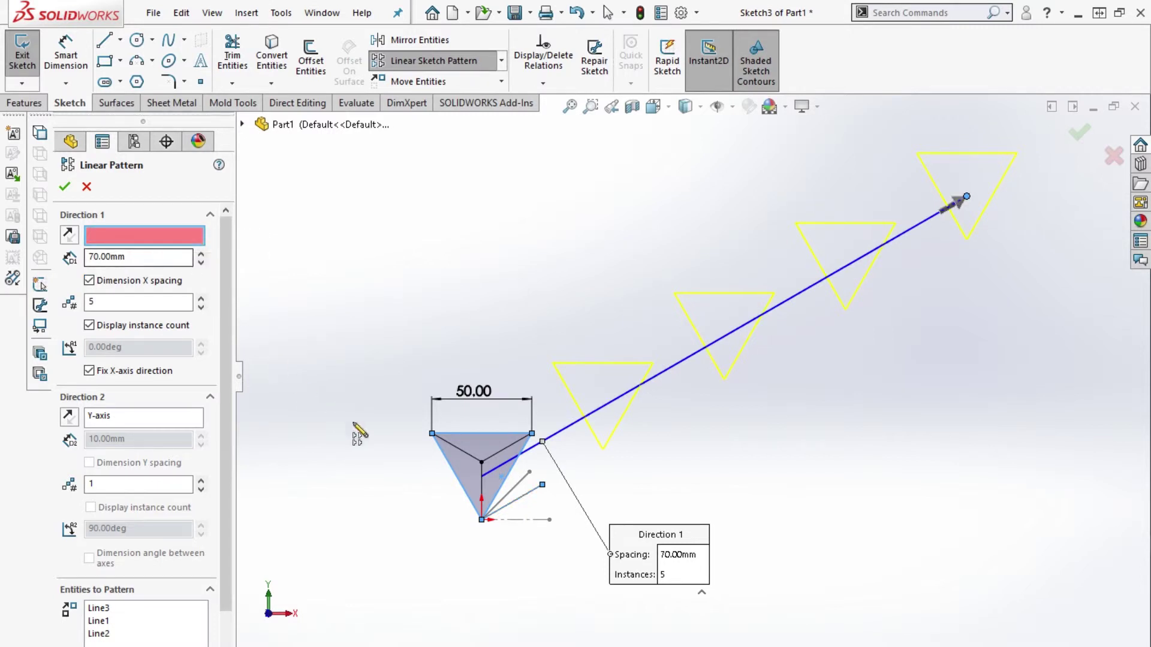
{"action": "left_click", "coordinate": [526, 527]}
{"action": "scroll", "coordinate": [831, 516], "scroll_direction": "down", "scroll_amount": 2}
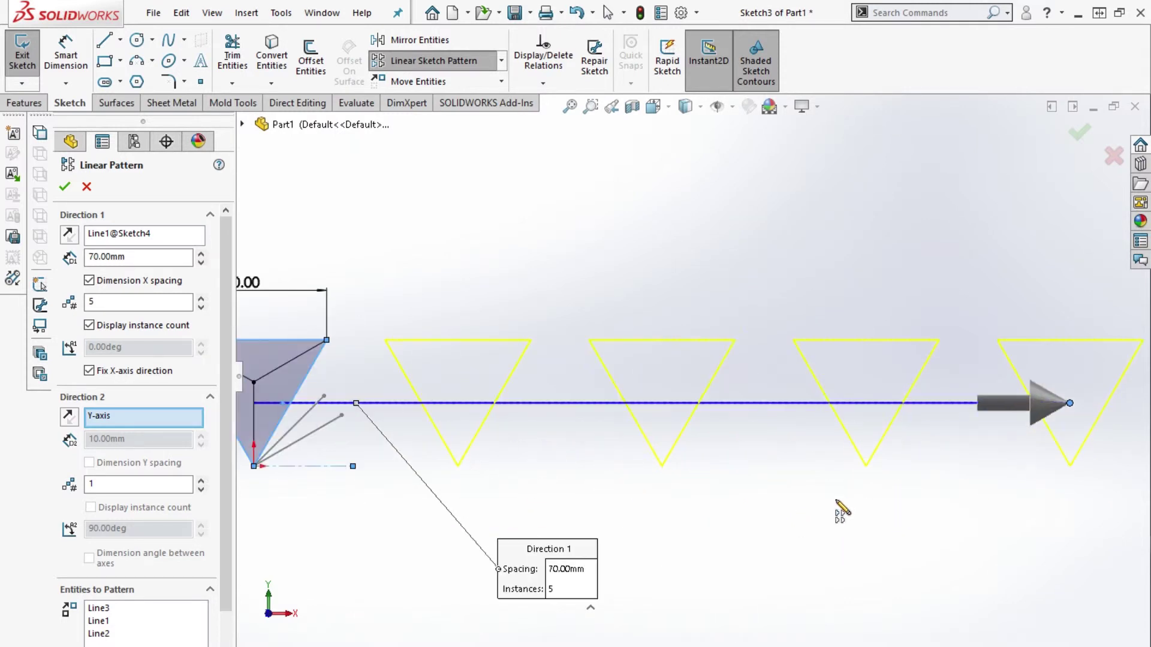
{"action": "scroll", "coordinate": [601, 514], "scroll_direction": "up", "scroll_amount": 1}
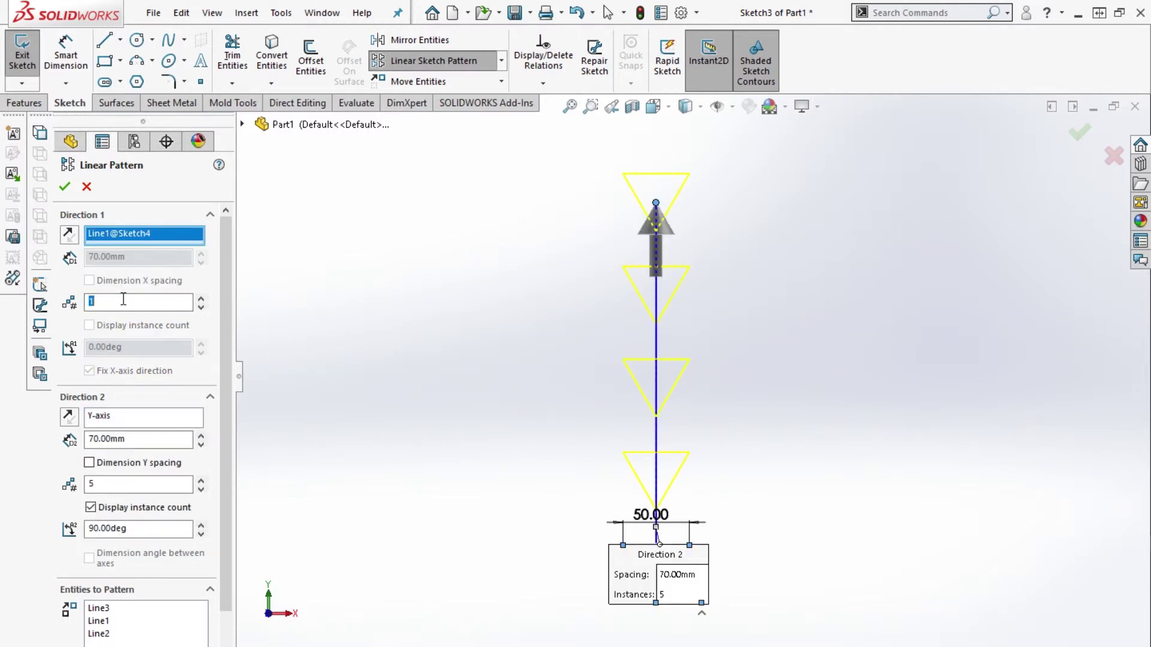
Commit 5 instances in Direction 1 to preview the 5×5 triangle grid at 70.00mm spacing.
{"action": "left_click", "coordinate": [418, 388]}
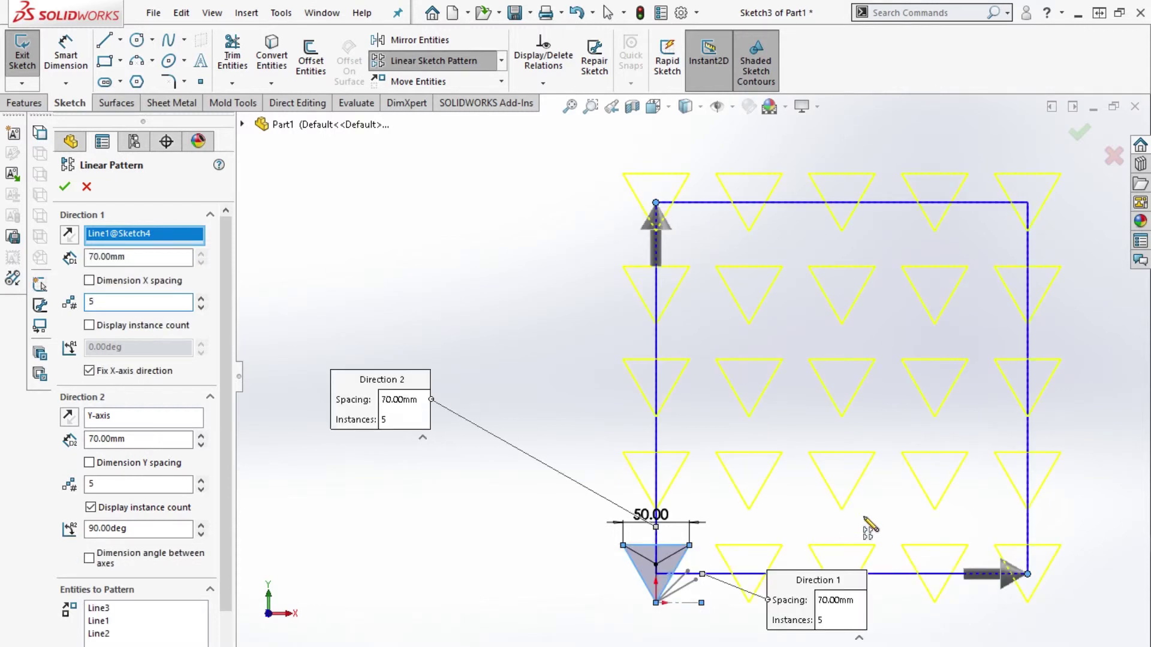
{"action": "scroll", "coordinate": [866, 522], "scroll_direction": "up", "scroll_amount": 3}
{"action": "scroll", "coordinate": [936, 468], "scroll_direction": "down", "scroll_amount": 3}
{"action": "scroll", "coordinate": [660, 318], "scroll_direction": "up", "scroll_amount": 2}
{"action": "scroll", "coordinate": [653, 300], "scroll_direction": "down", "scroll_amount": 1}
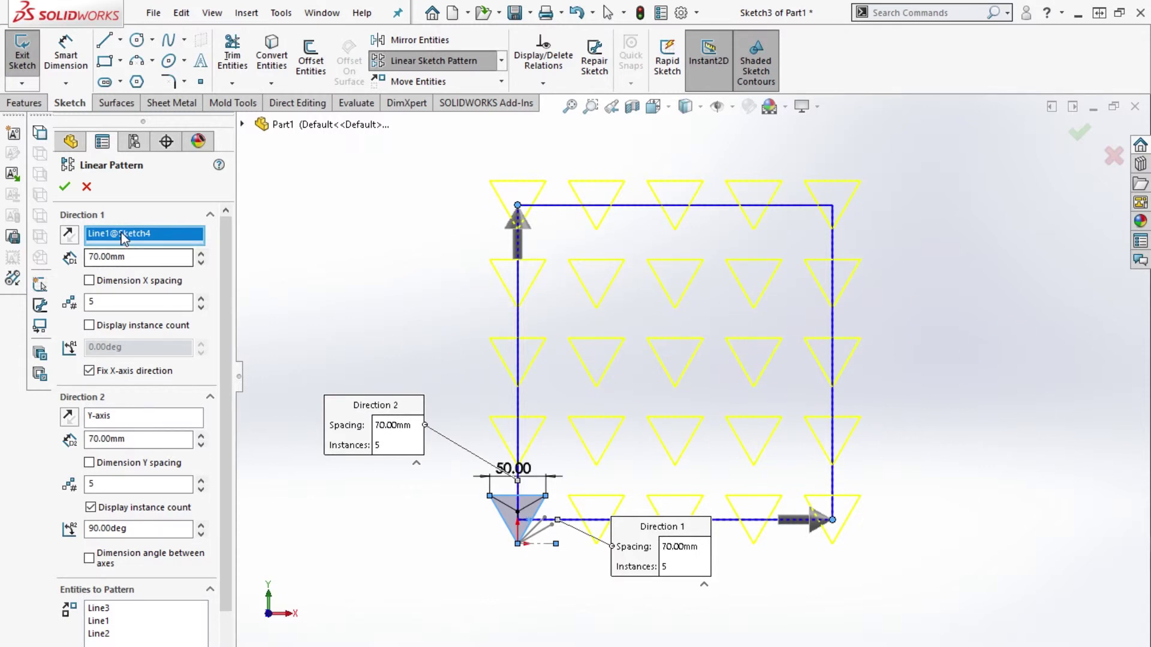
{"action": "scroll", "coordinate": [576, 513], "scroll_direction": "down", "scroll_amount": 5}
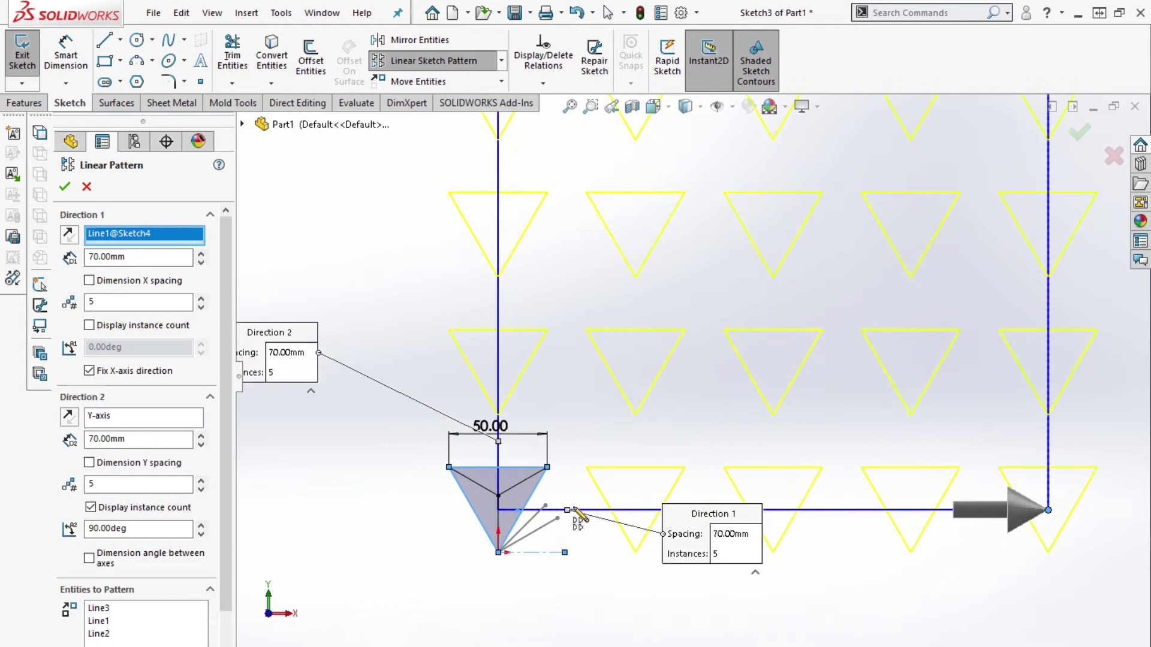
Clear the Direction 1 reference and reassign it to Line3.
{"action": "right_click", "coordinate": [136, 233]}
{"action": "left_click", "coordinate": [174, 244]}
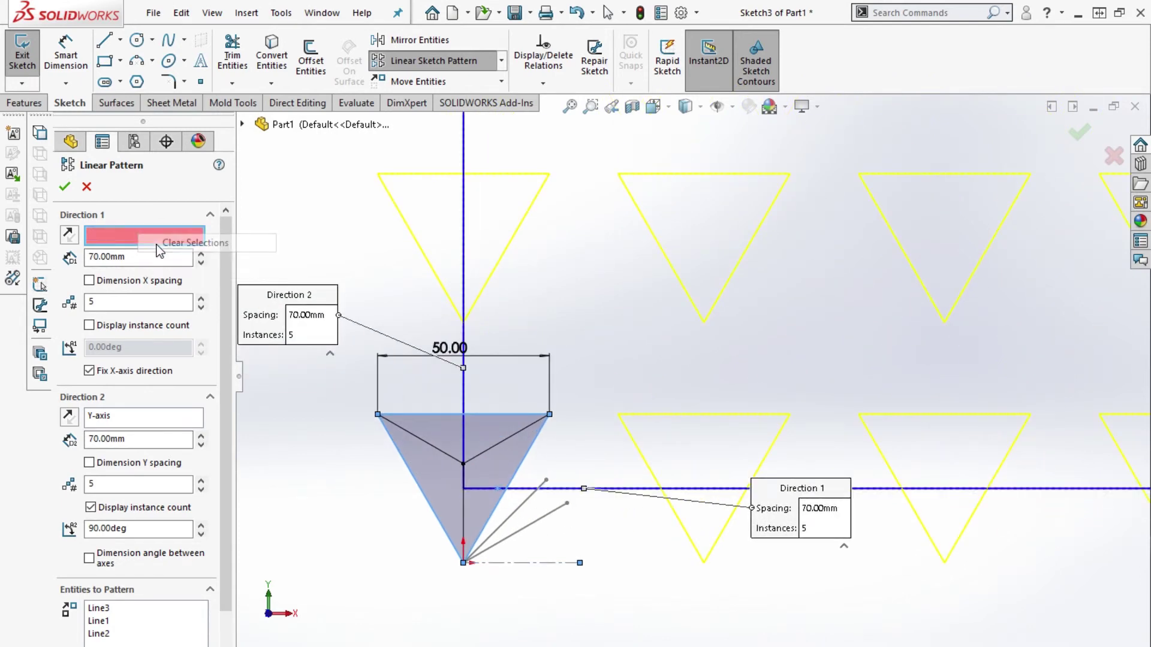
{"action": "left_click", "coordinate": [531, 498]}
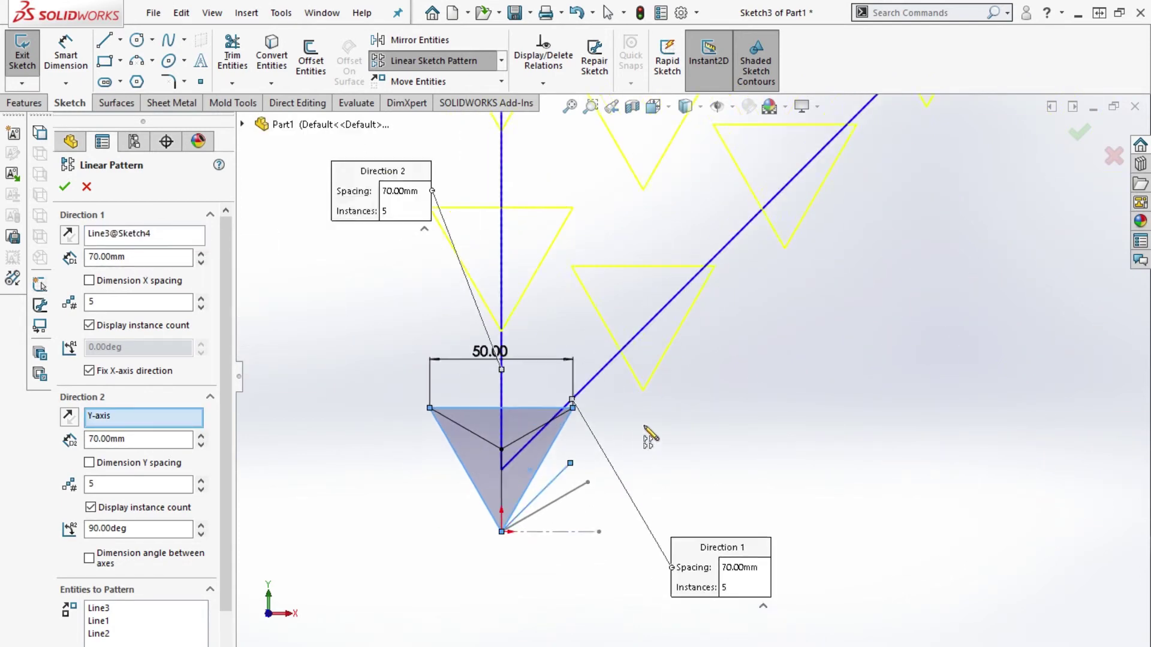
{"action": "scroll", "coordinate": [724, 324], "scroll_direction": "up", "scroll_amount": 6}
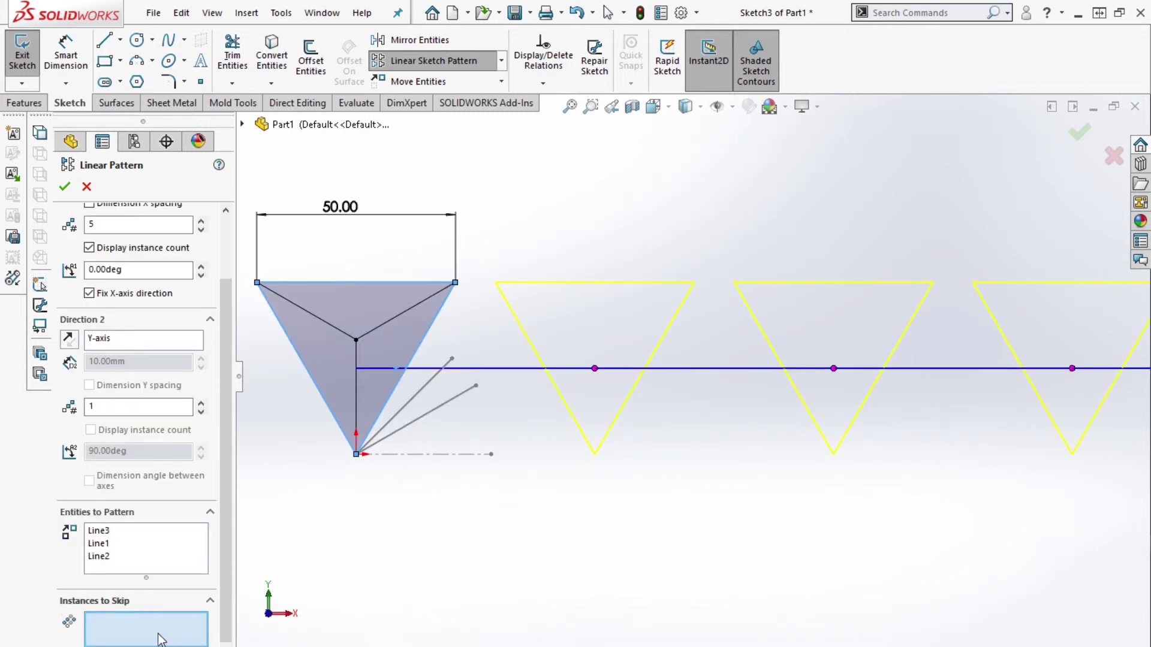
Skip the fourth triangle of the row, instance (4,1).
{"action": "scroll", "coordinate": [826, 468], "scroll_direction": "up", "scroll_amount": 4}
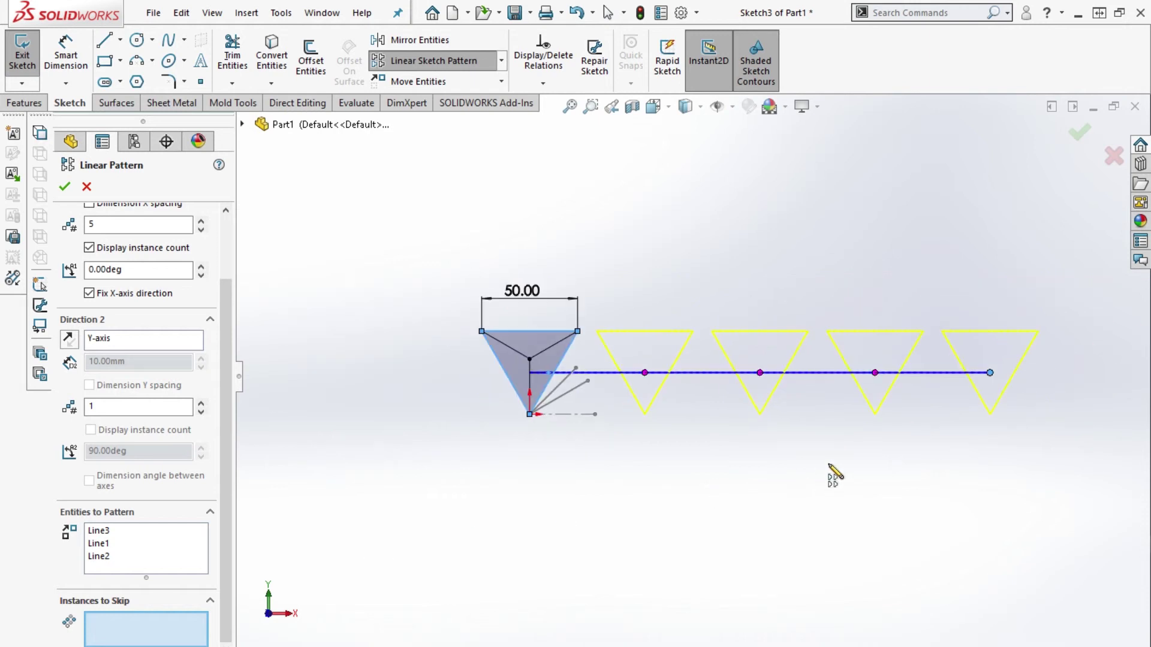
{"action": "scroll", "coordinate": [913, 393], "scroll_direction": "up", "scroll_amount": 1}
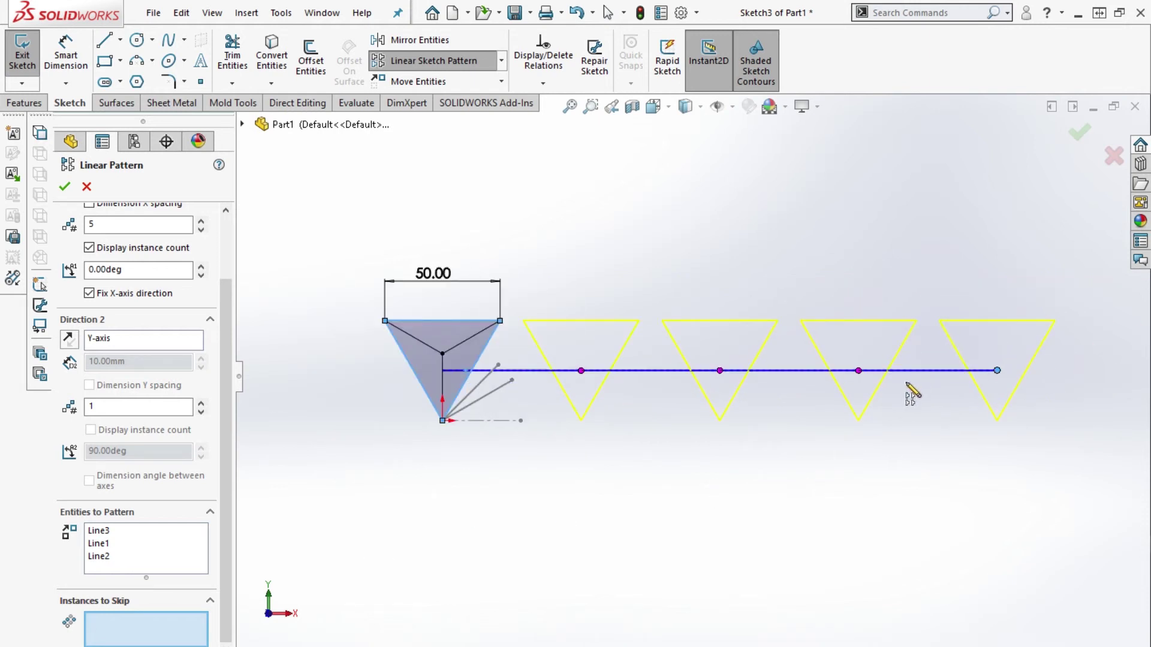
{"action": "left_click", "coordinate": [860, 372]}
Skip the second row triangle and grid instances (2,5), (1,4), (2,3), (3,4), (4,5).
{"action": "left_click", "coordinate": [580, 373]}
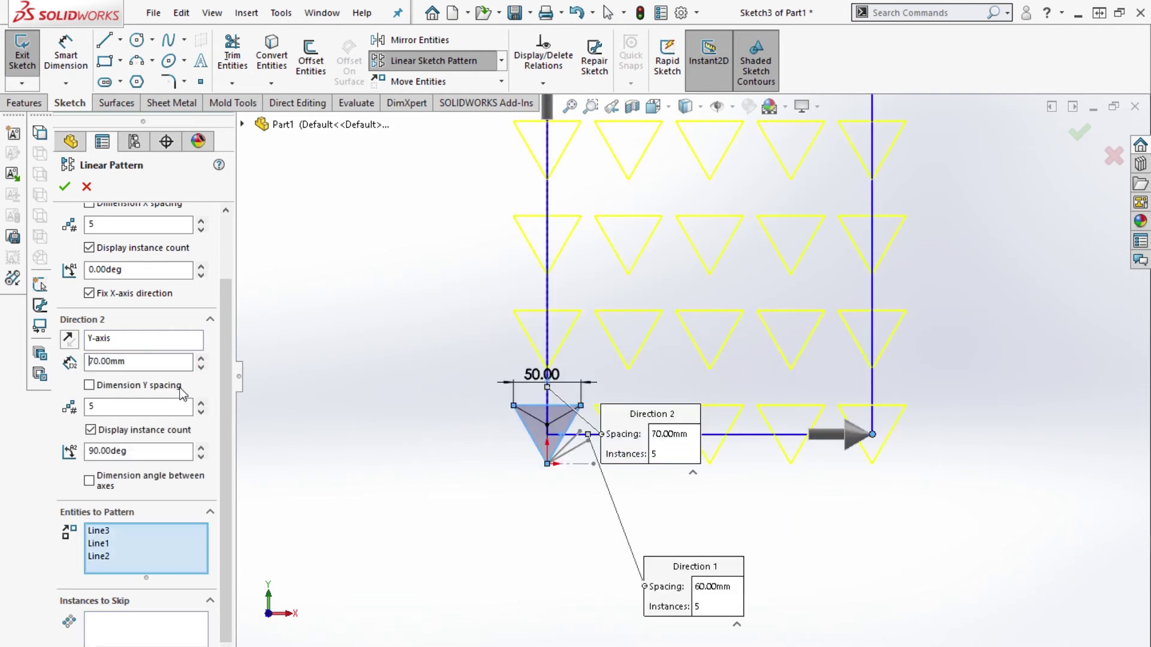
{"action": "scroll", "coordinate": [772, 334], "scroll_direction": "up", "scroll_amount": 2}
{"action": "left_click", "coordinate": [628, 188]}
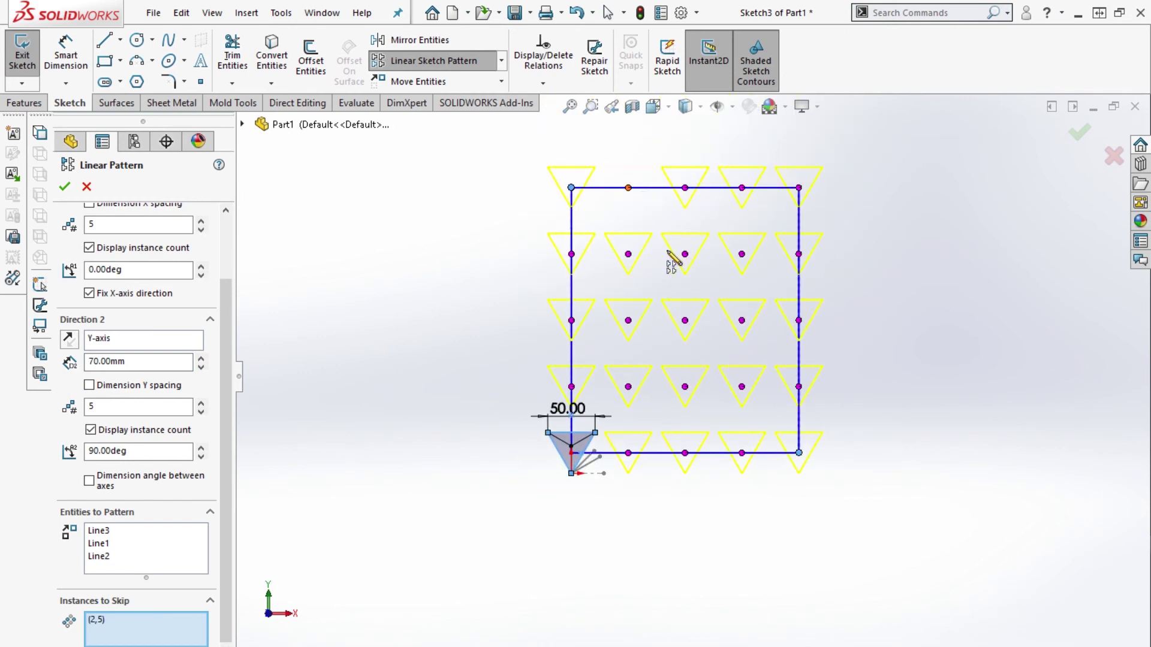
{"action": "left_click", "coordinate": [572, 255]}
{"action": "left_click", "coordinate": [628, 321]}
{"action": "left_click", "coordinate": [685, 254]}
{"action": "left_click", "coordinate": [743, 188]}
Skip six more grid triangles to complete the checkerboard-like arrangement.
{"action": "left_click", "coordinate": [798, 254]}
{"action": "left_click", "coordinate": [743, 321]}
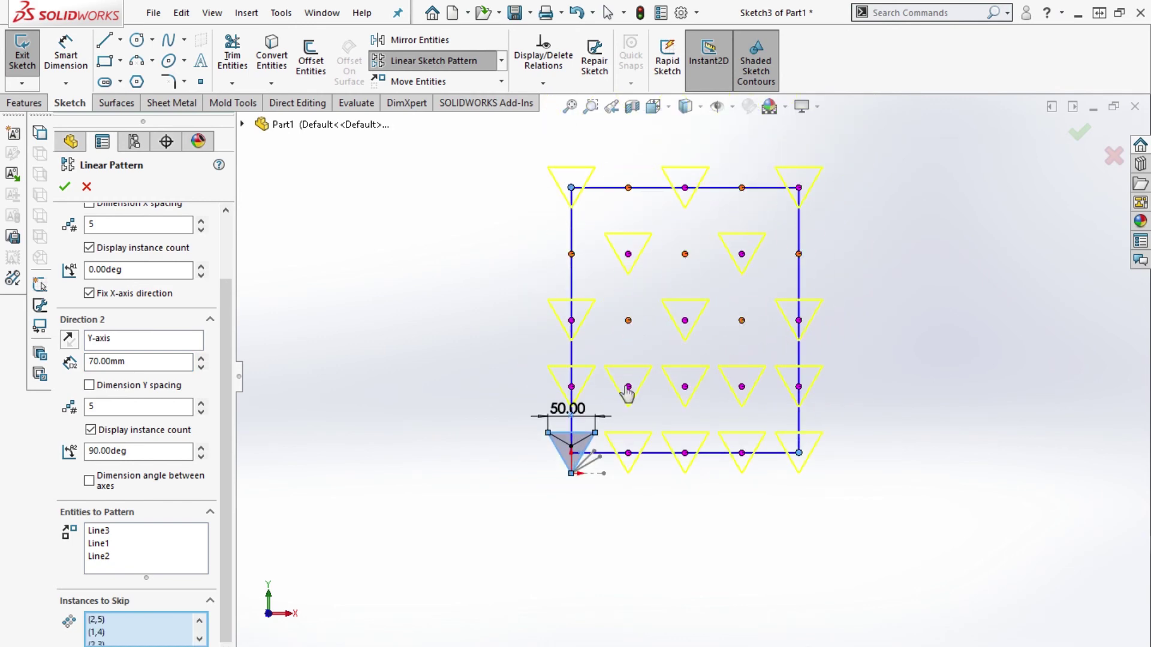
{"action": "left_click", "coordinate": [571, 387]}
{"action": "left_click", "coordinate": [687, 390]}
{"action": "left_click", "coordinate": [628, 454]}
{"action": "left_click", "coordinate": [742, 456]}
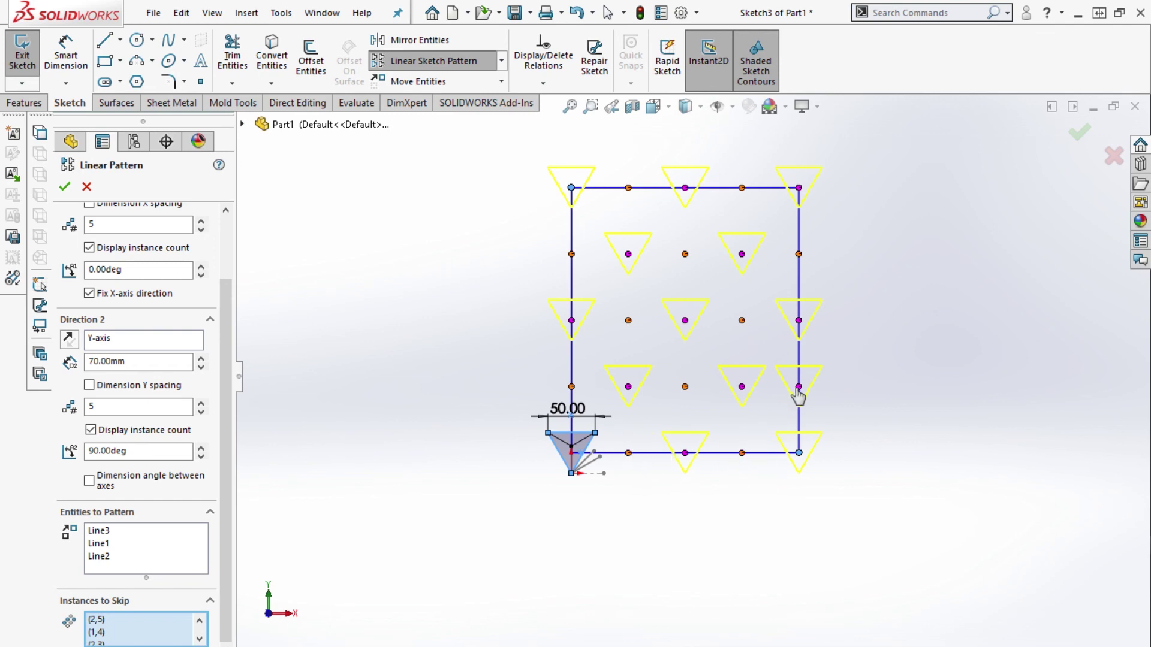